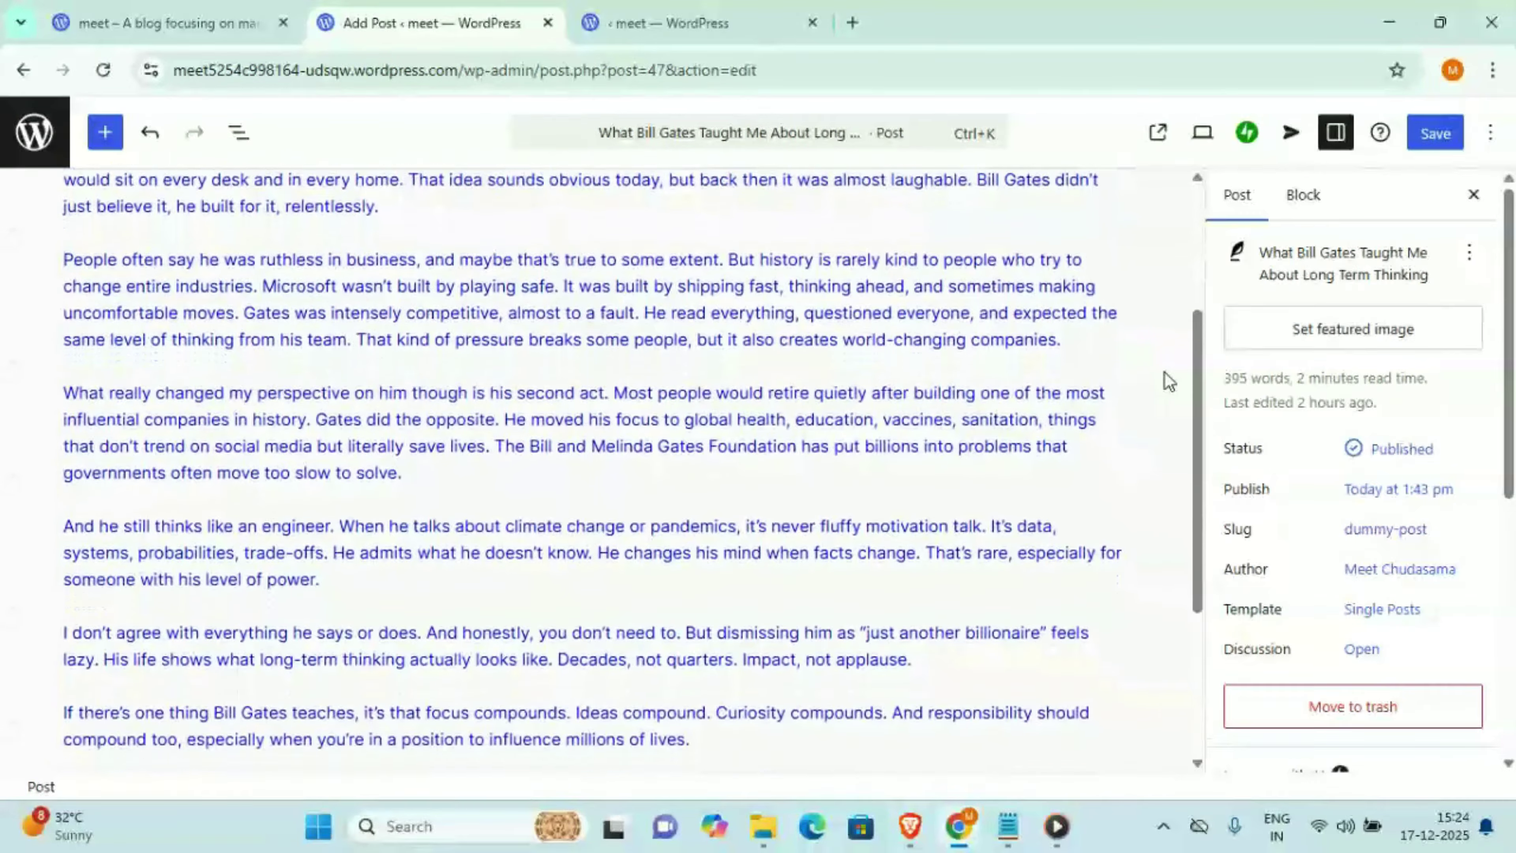
Open the configuration of the Webhook Trigger node in the untitled TinyCommand workflow
scroll(1165, 377, up, 10)
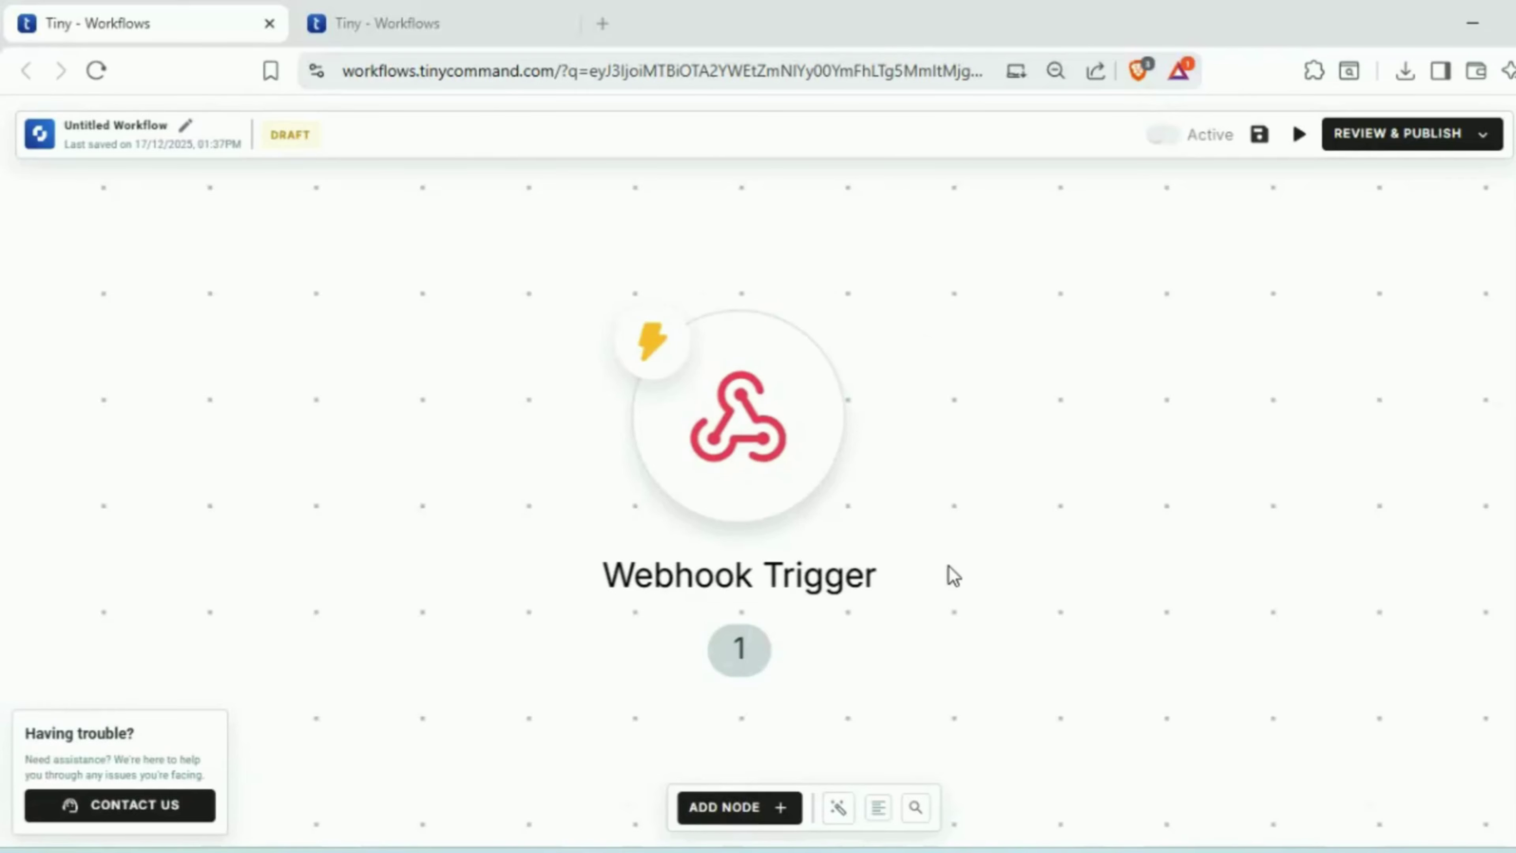
mouse_move(785, 466)
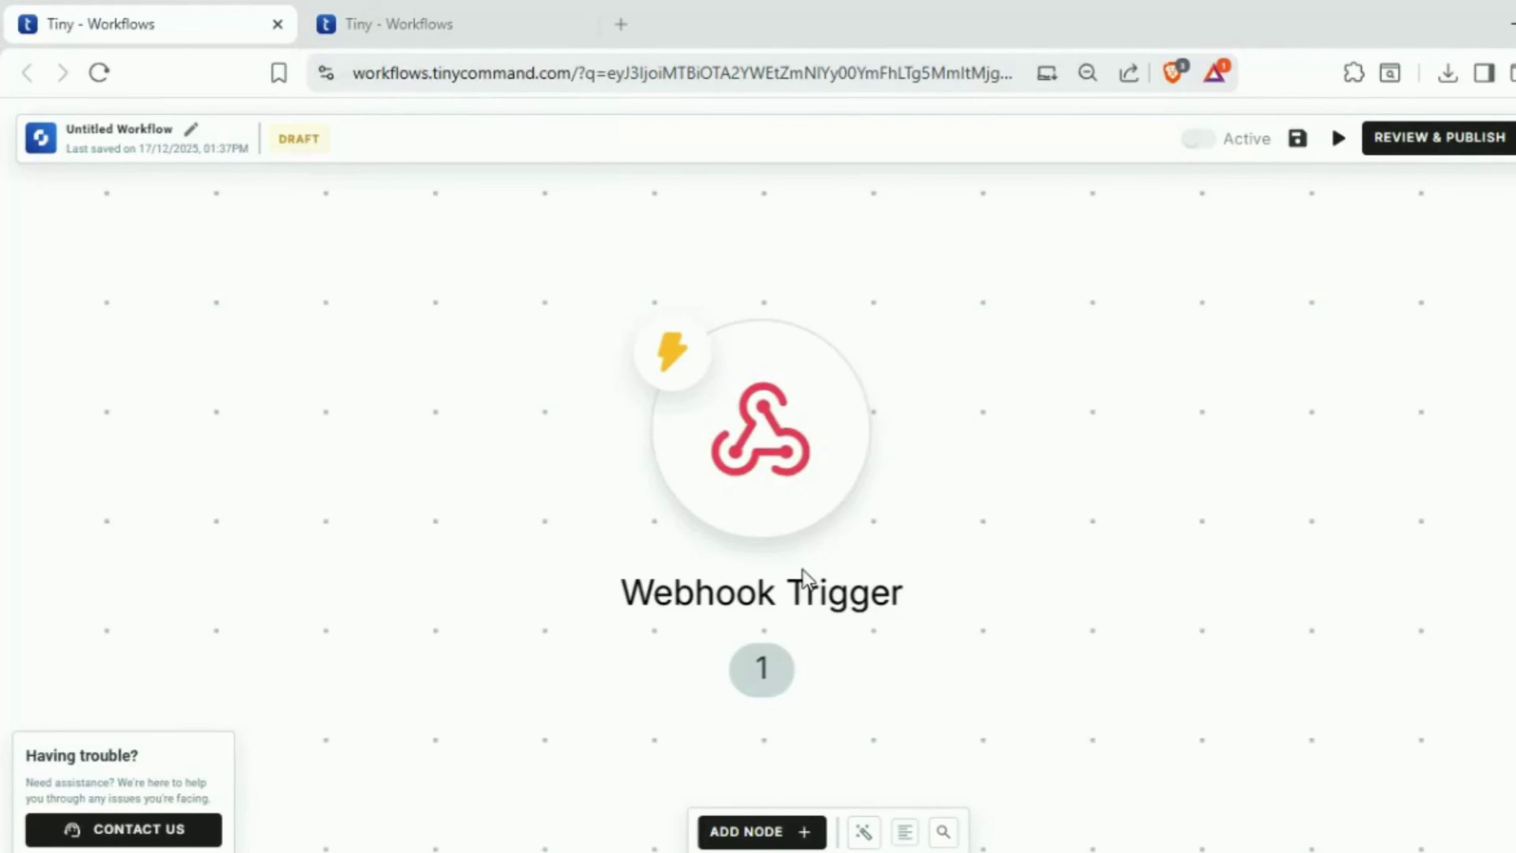
click(731, 440)
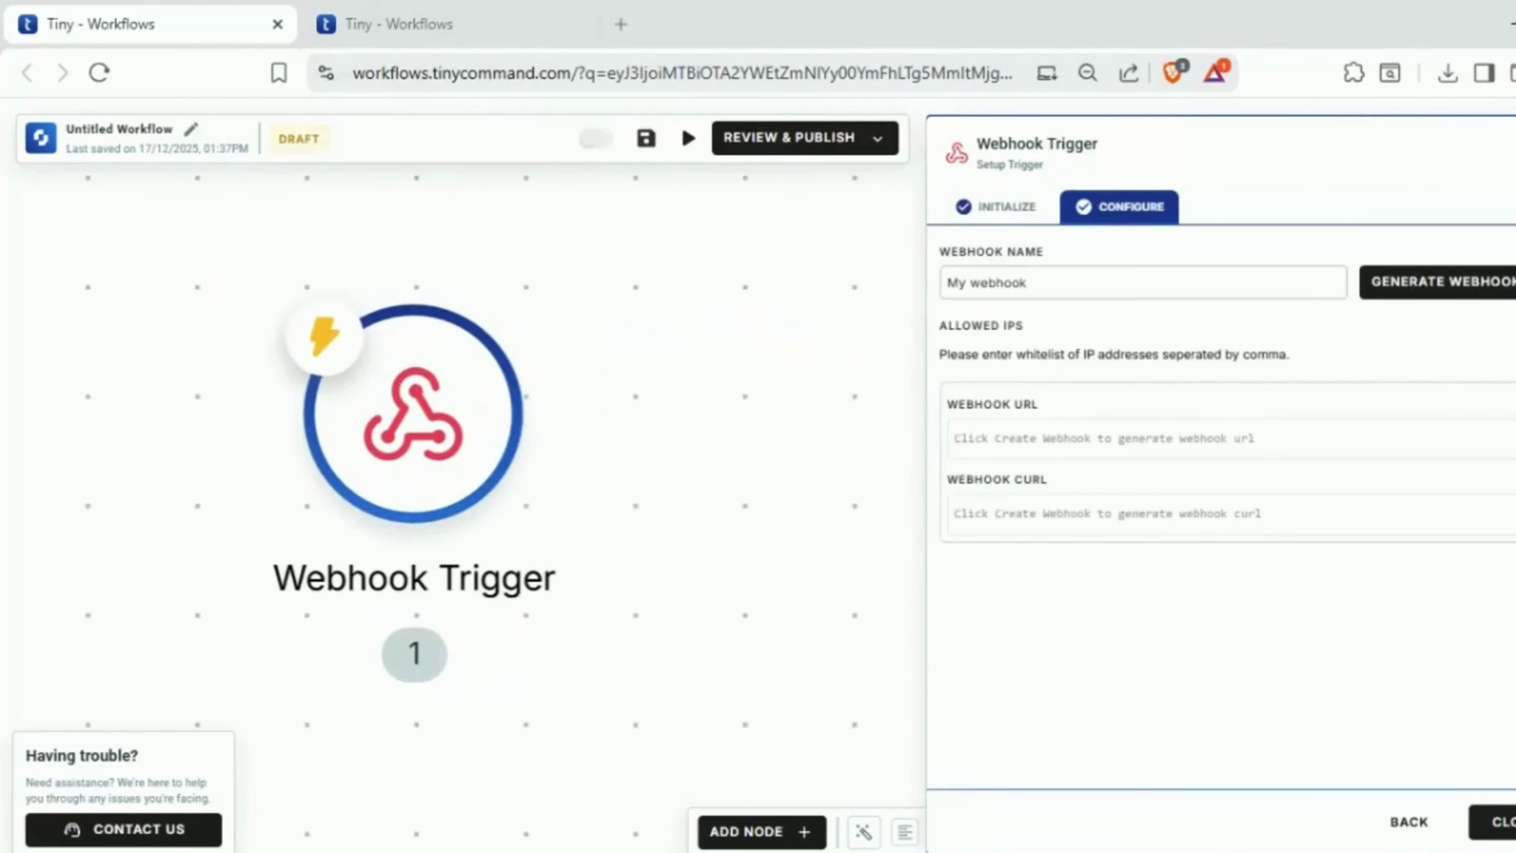
click(693, 443)
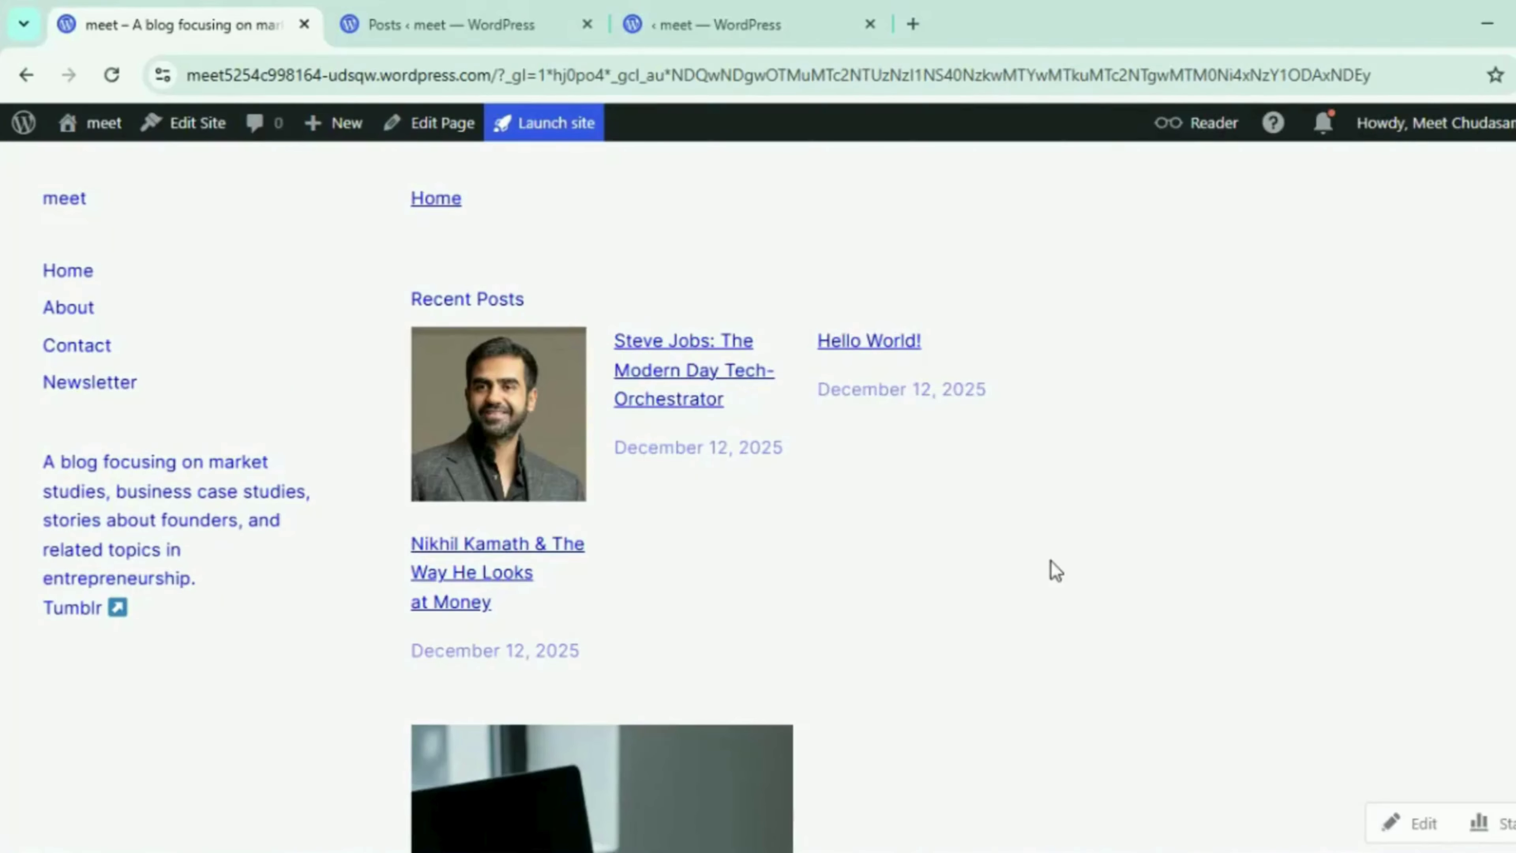
Look through the recent posts and sections on the WordPress blog's home page
scroll(1050, 571, down, 7)
scroll(1055, 571, down, 8)
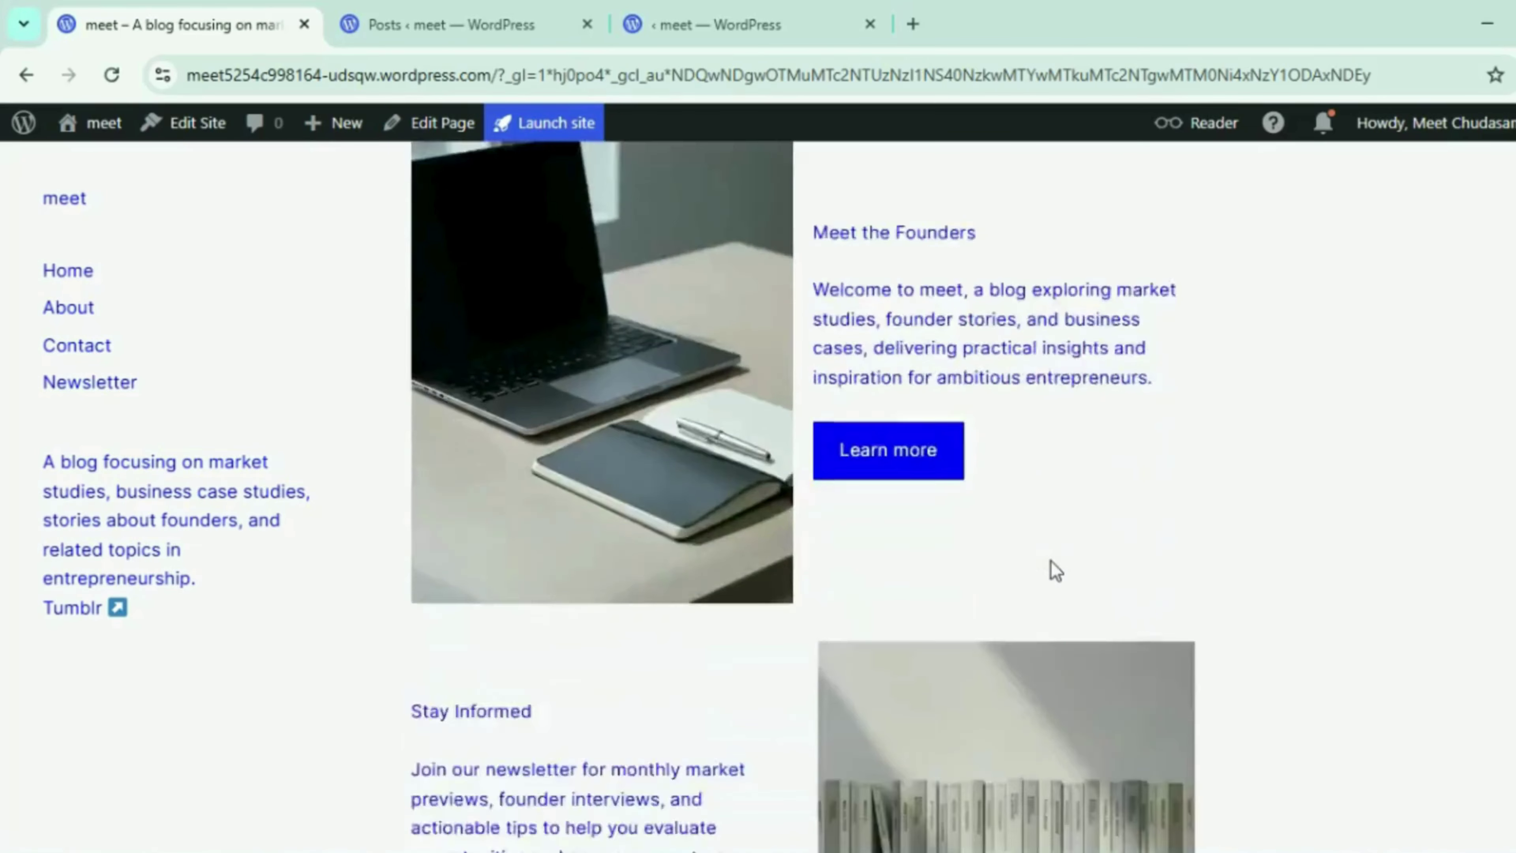
scroll(1056, 571, up, 12)
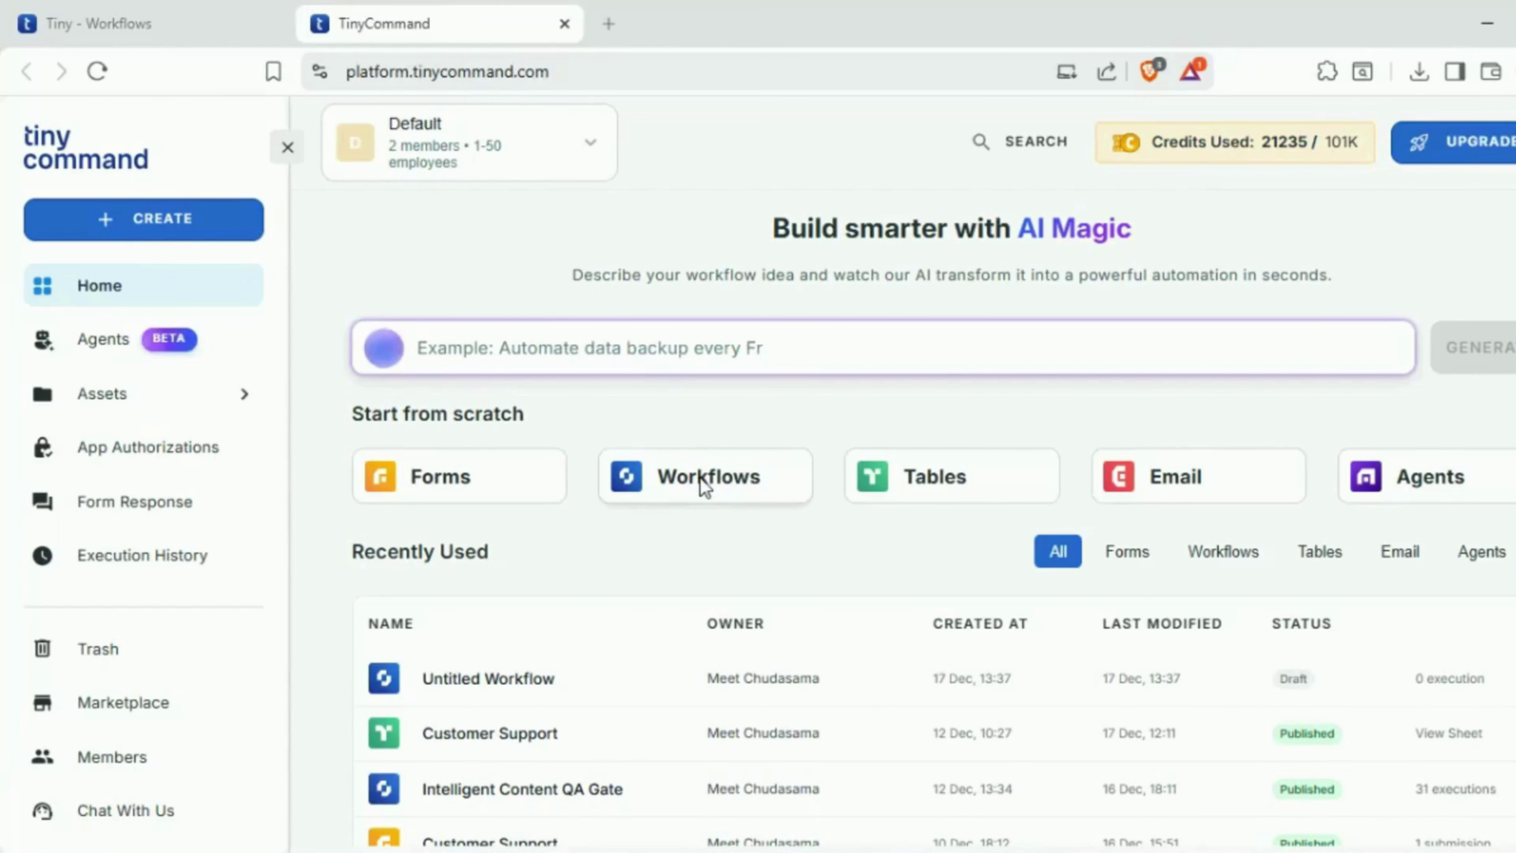
Create a new TinyCommand workflow with a webhook trigger, and generate and copy its webhook URL
click(704, 485)
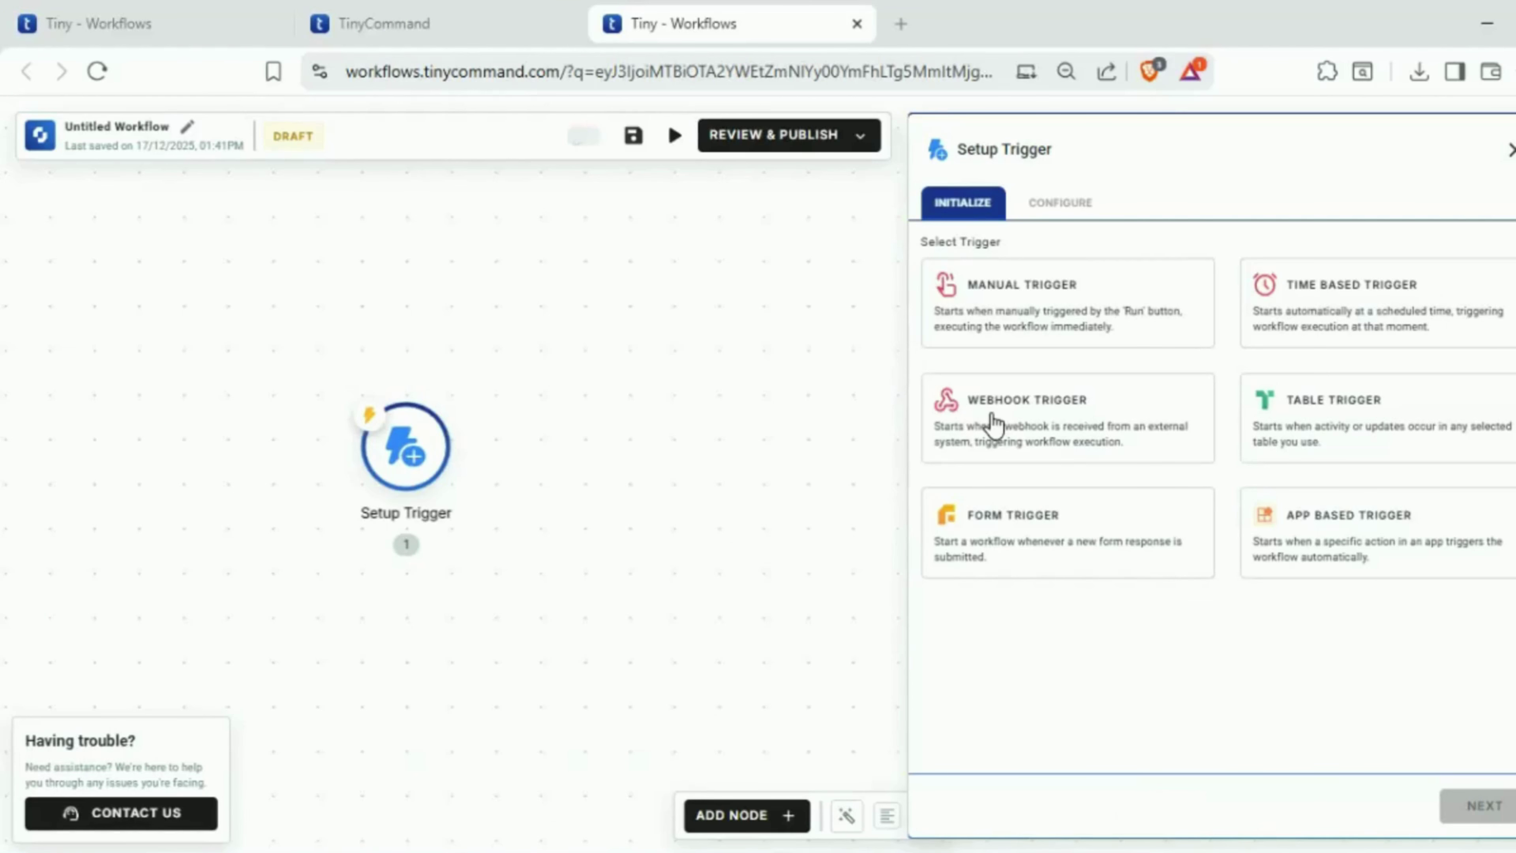
click(991, 418)
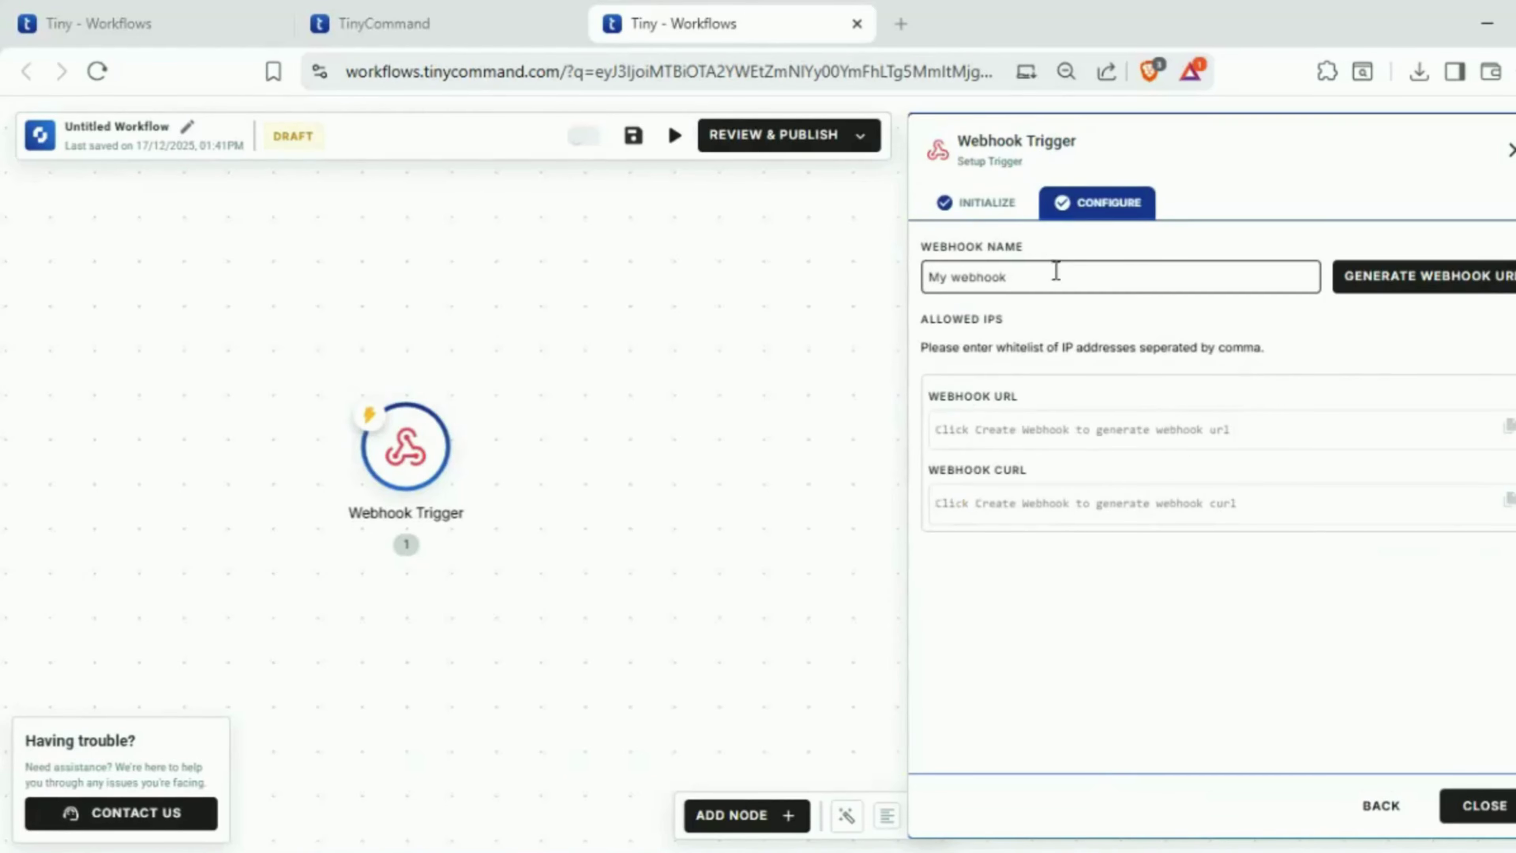
click(1411, 281)
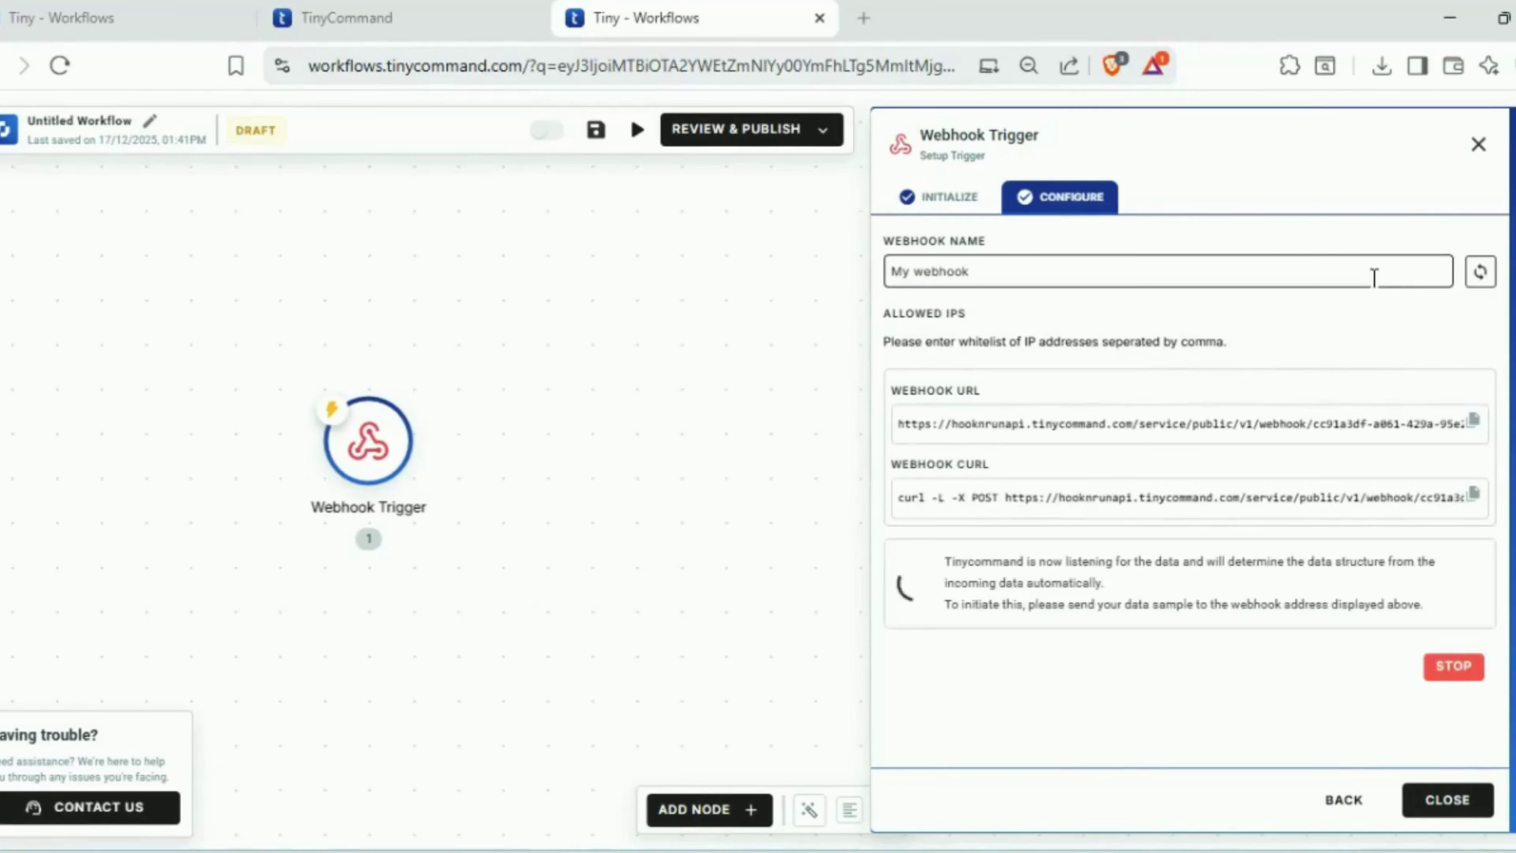
click(1474, 425)
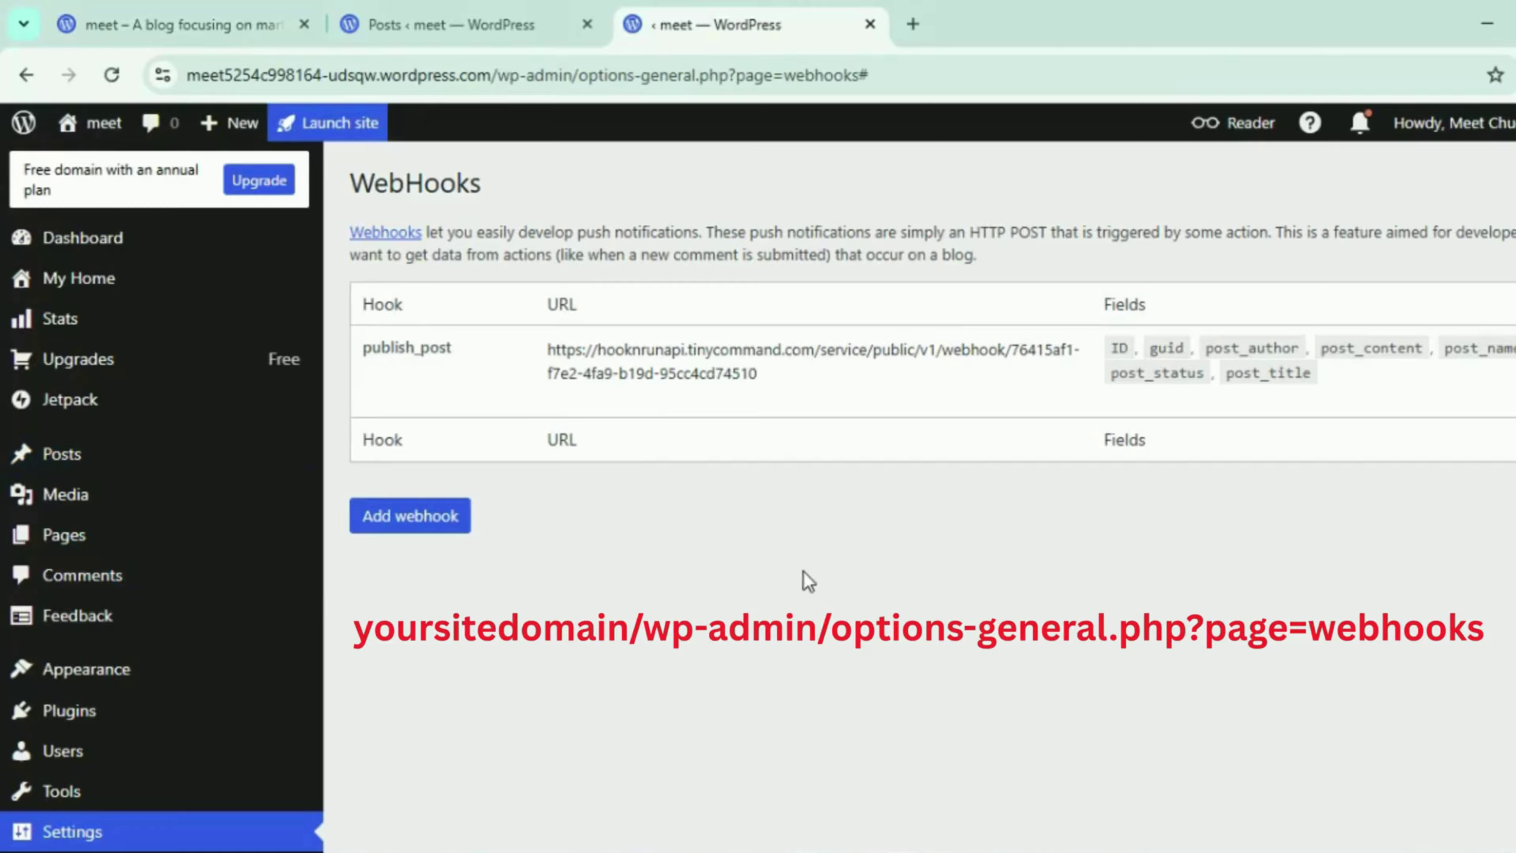
Add a WordPress webhook for the publish_post action that sends the preselected post fields to the copied TinyCommand webhook URL
click(430, 532)
click(869, 322)
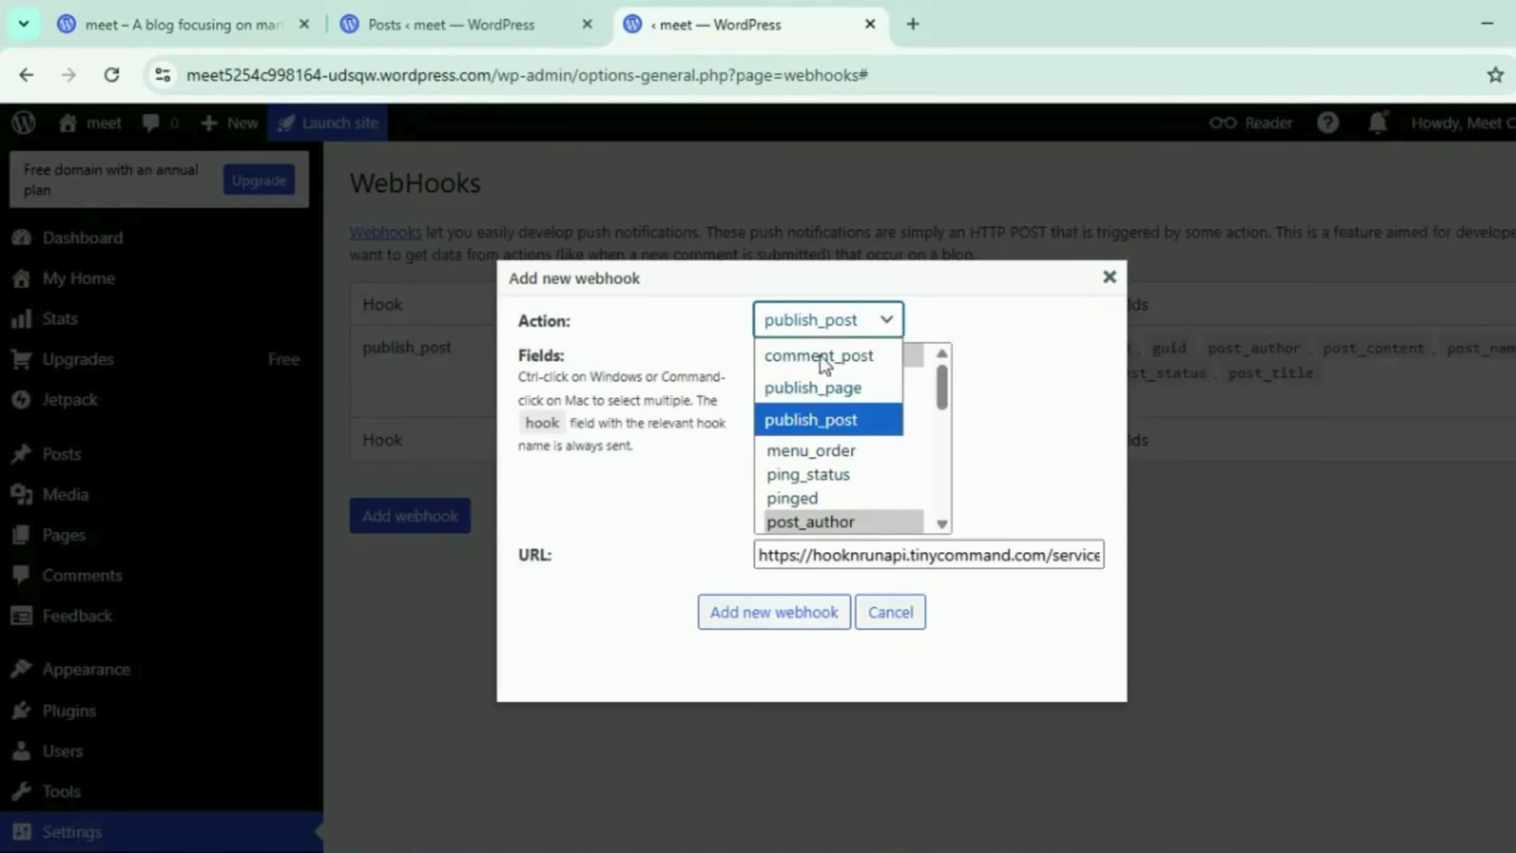
click(806, 421)
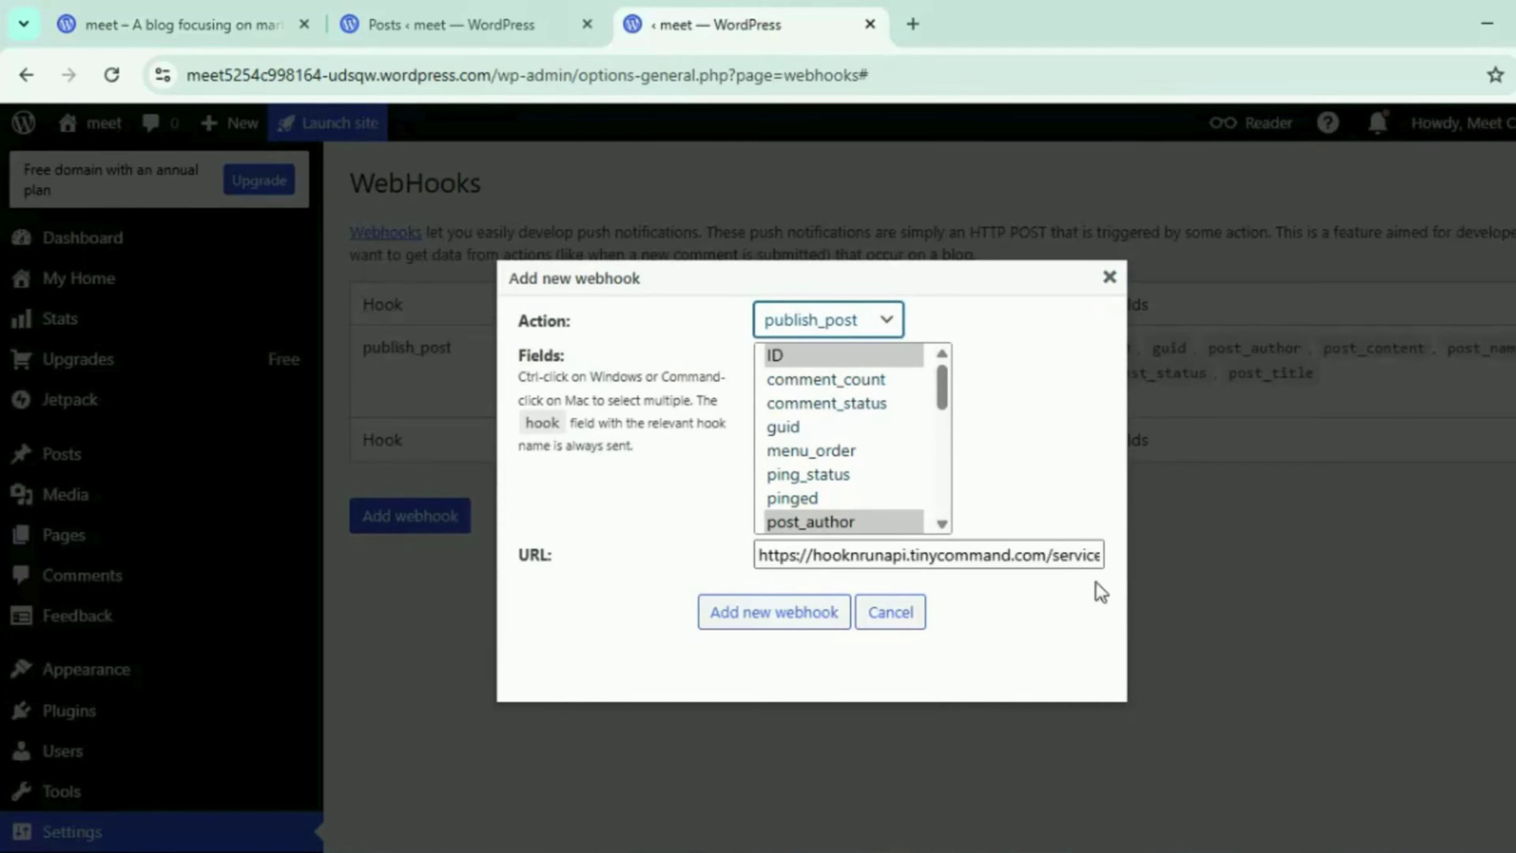
drag(1098, 555, 757, 554)
key(ctrl+v)
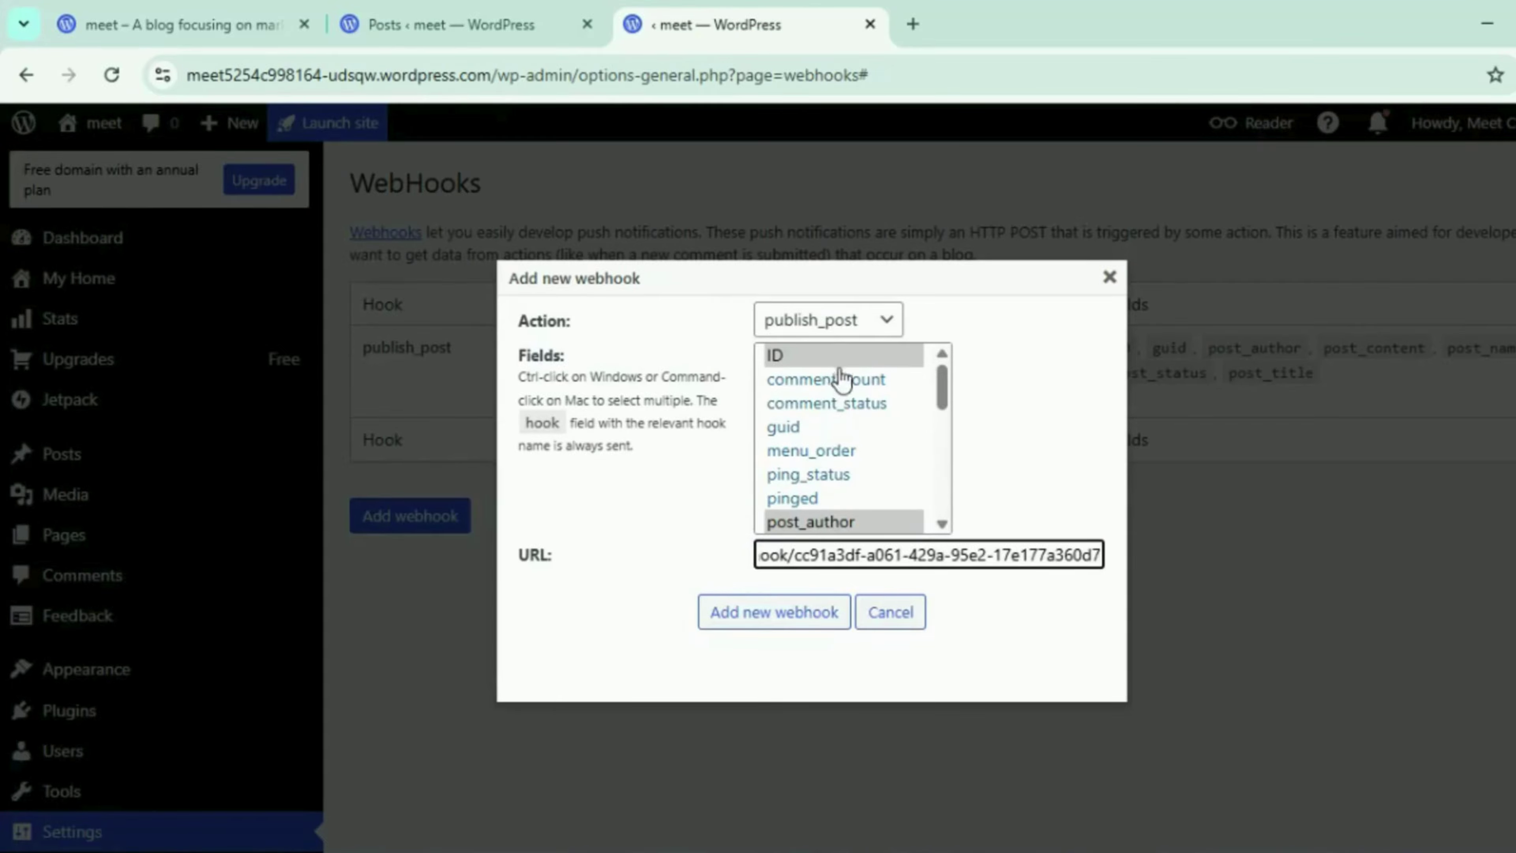
scroll(834, 466, down, 5)
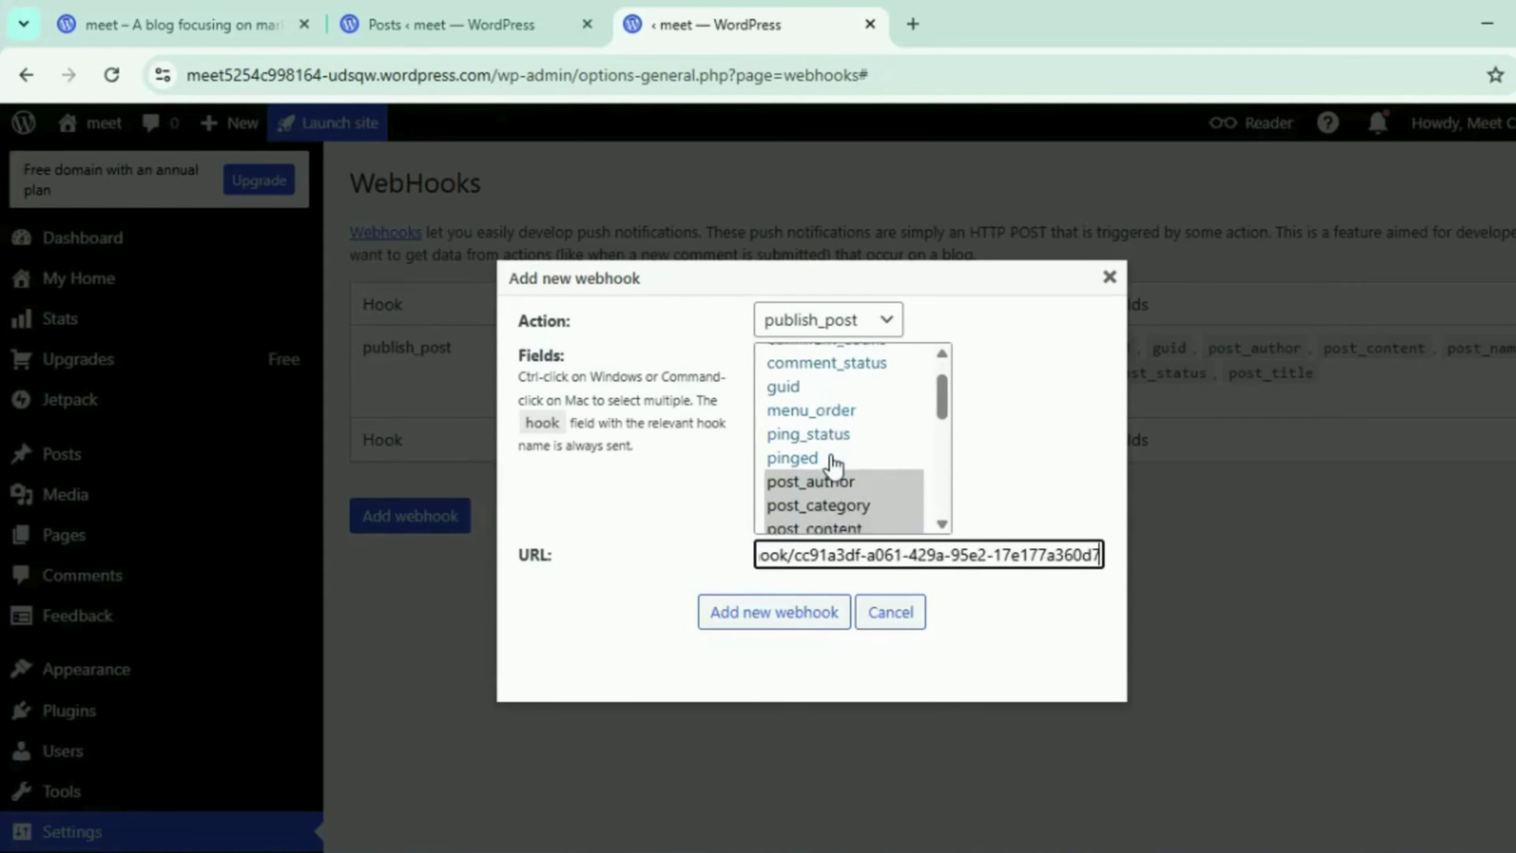
scroll(835, 487, down, 2)
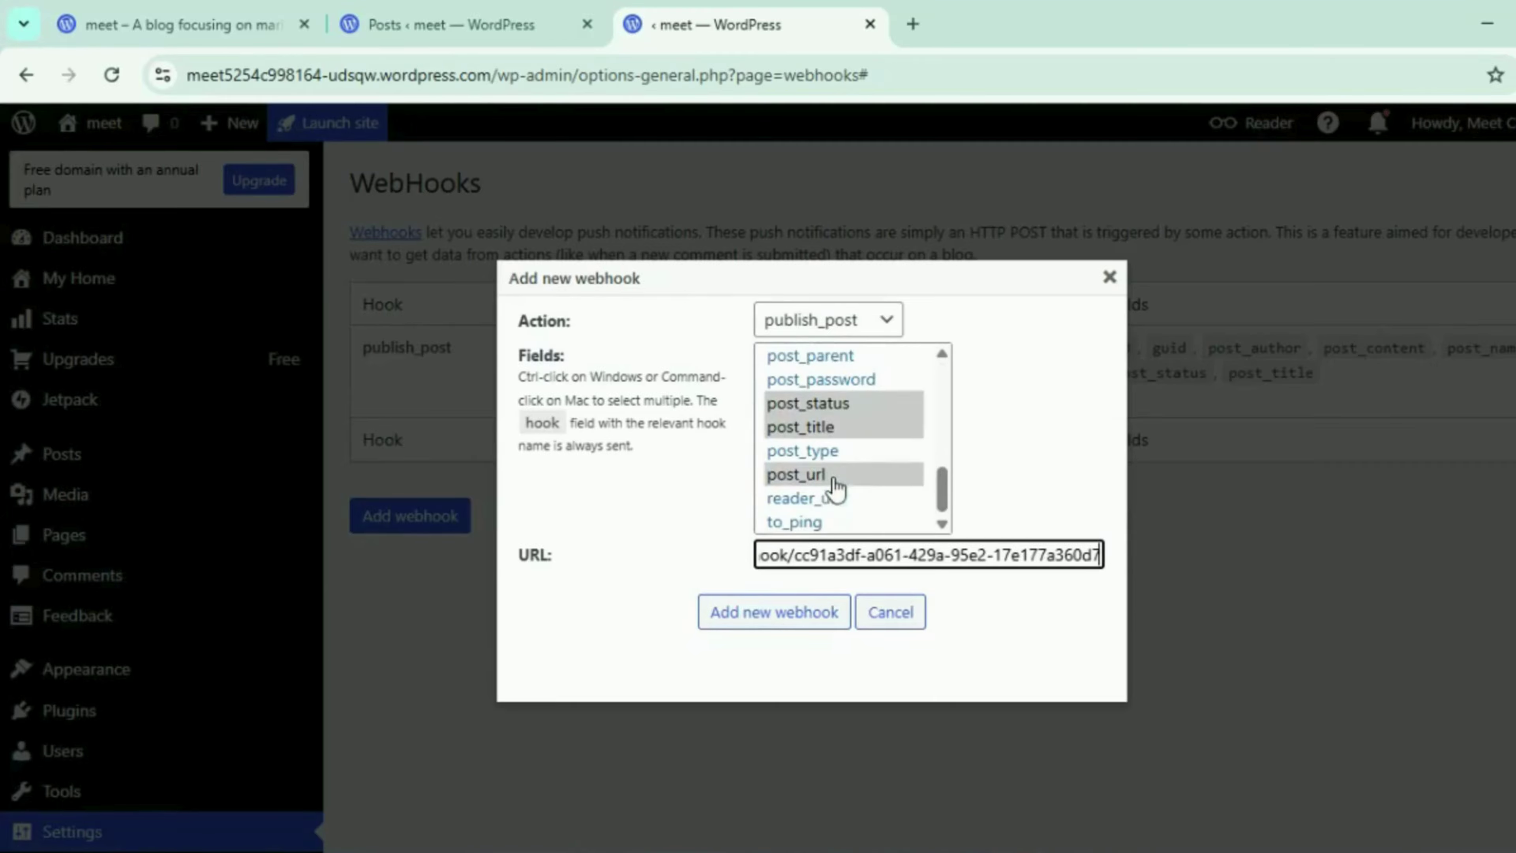
click(827, 615)
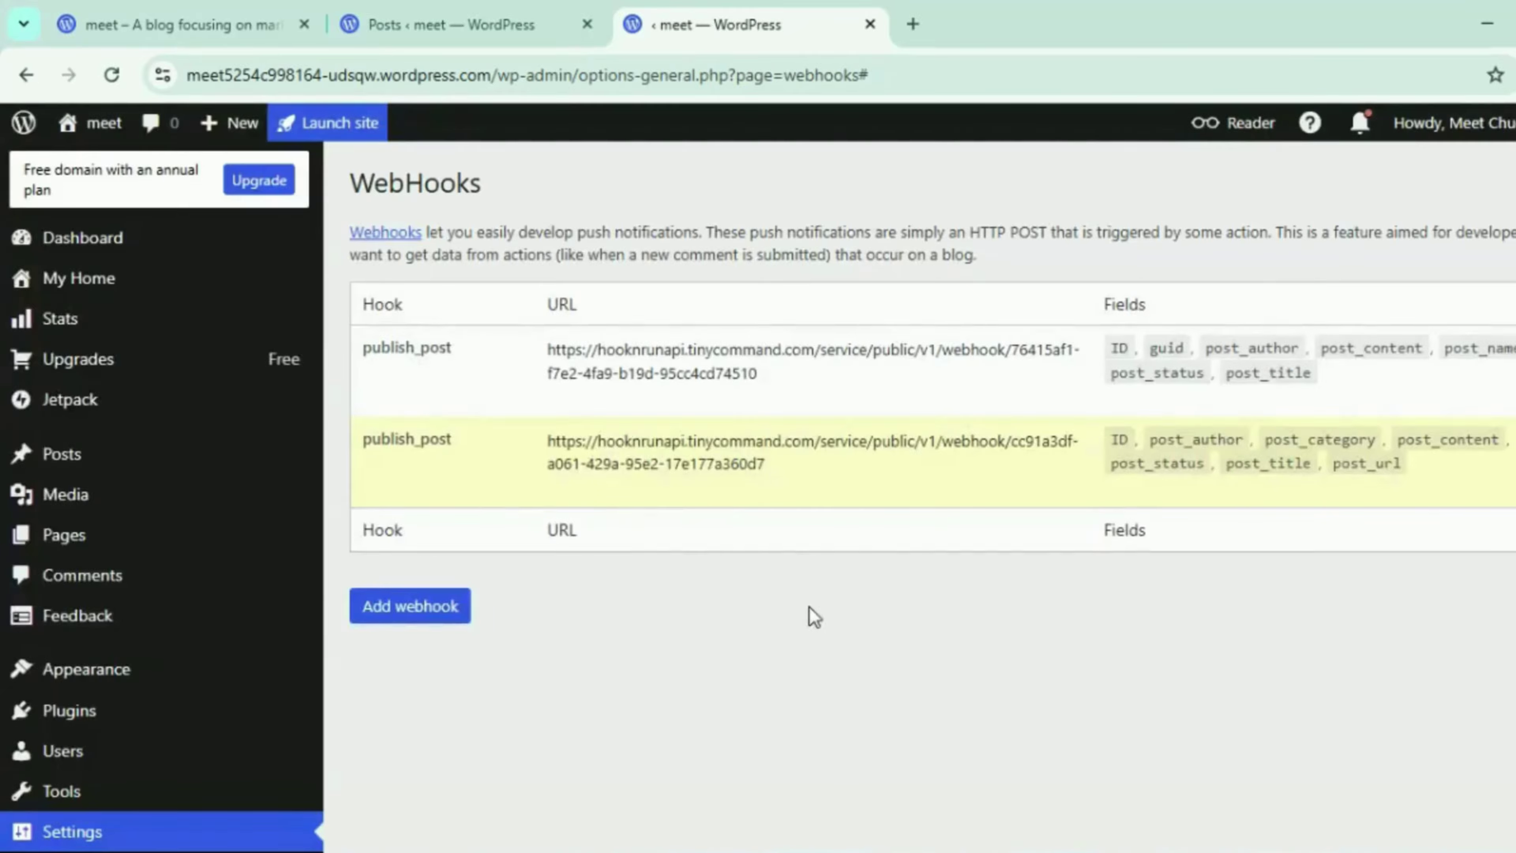
Redetermine the trigger's data structure in TinyCommand and publish a WordPress test post titled "Dummy Post" with the text "Testing" followed by dots
click(465, 184)
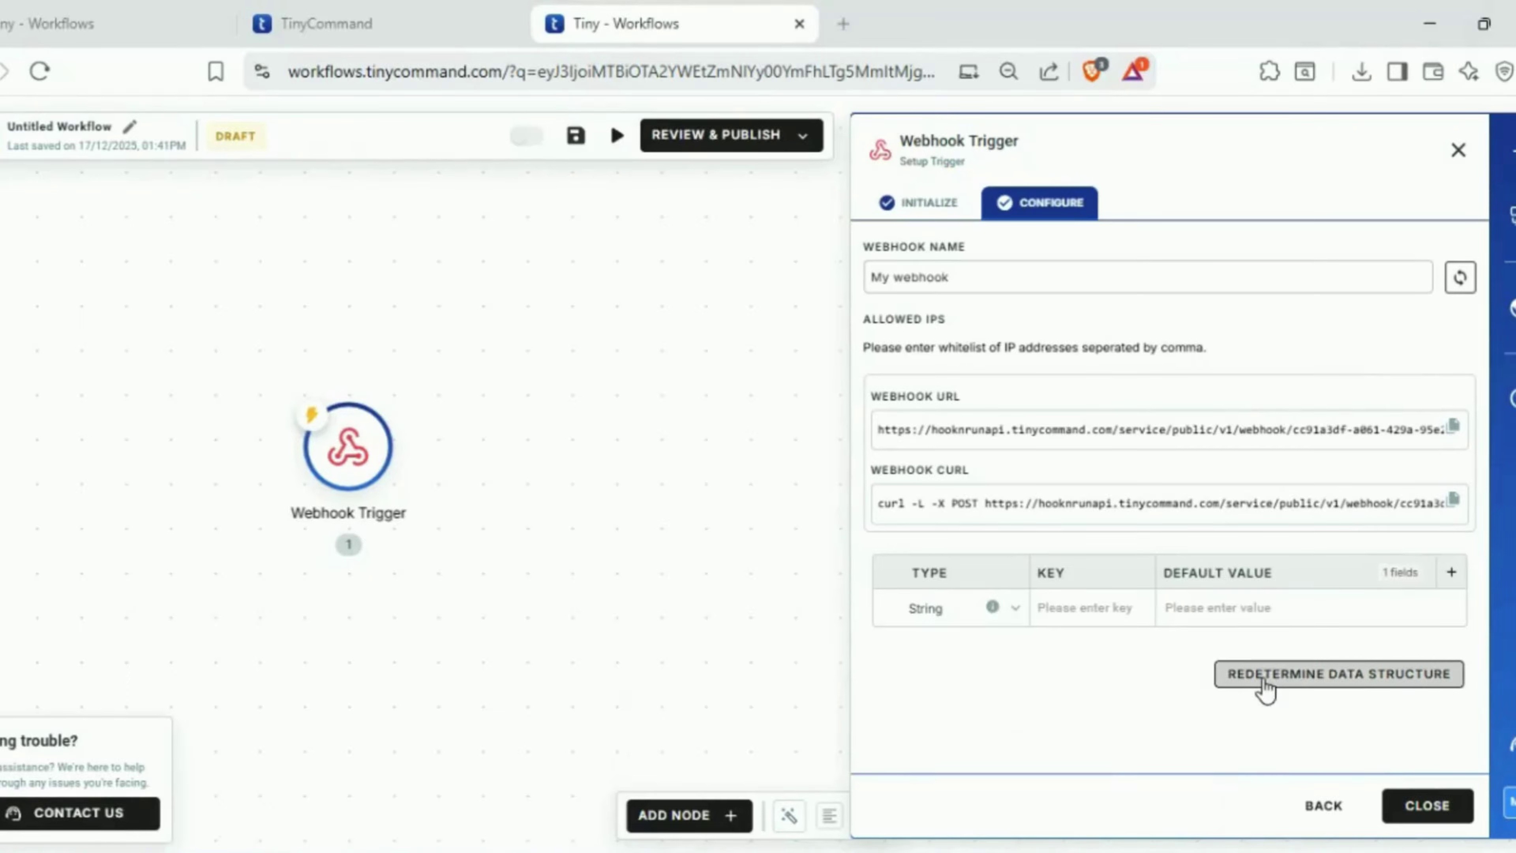
click(1264, 681)
click(963, 708)
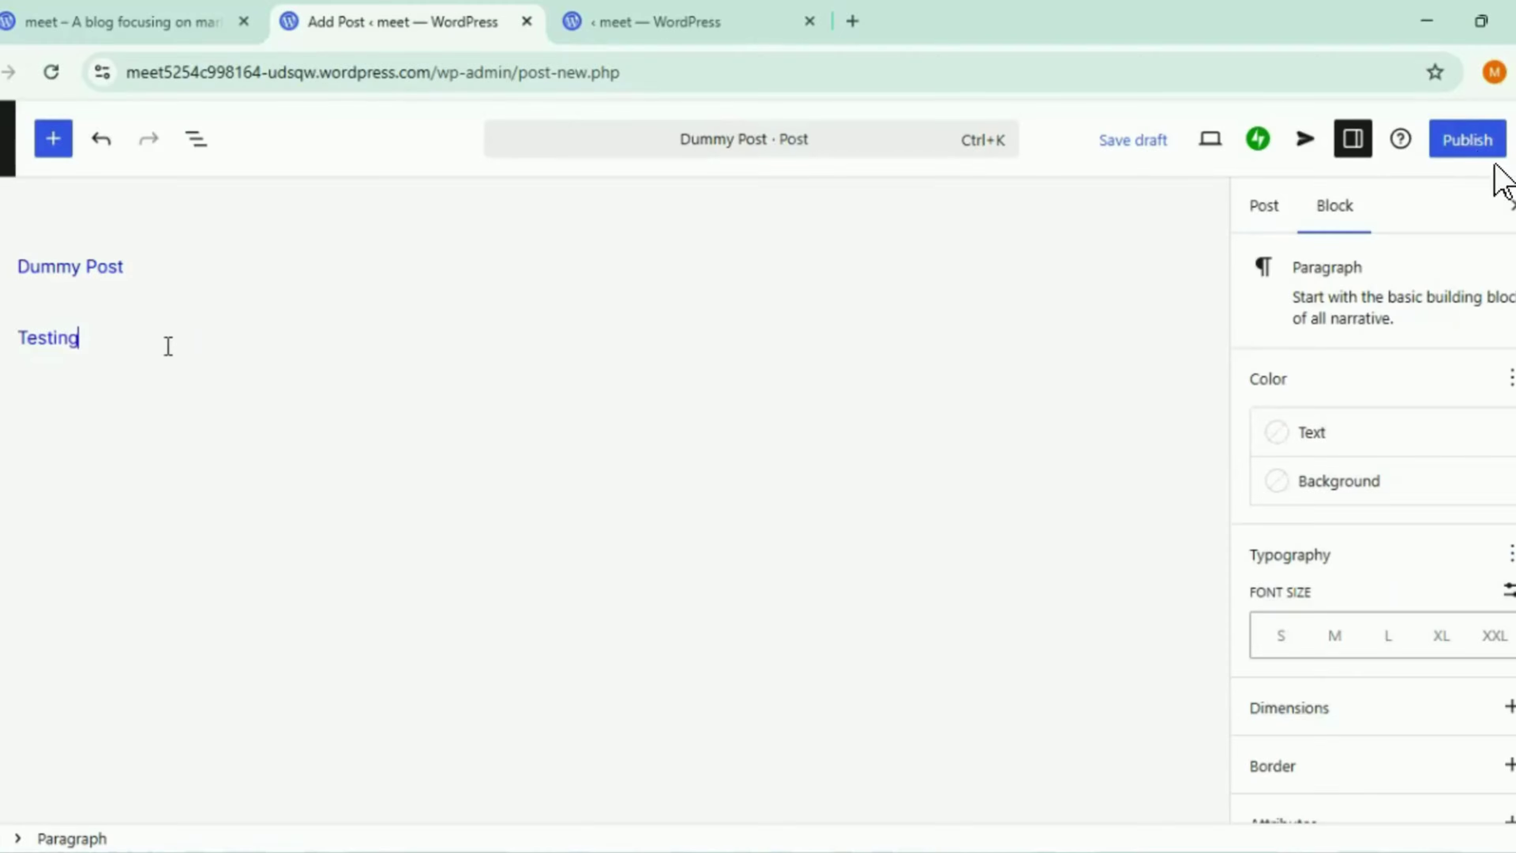
text(....)
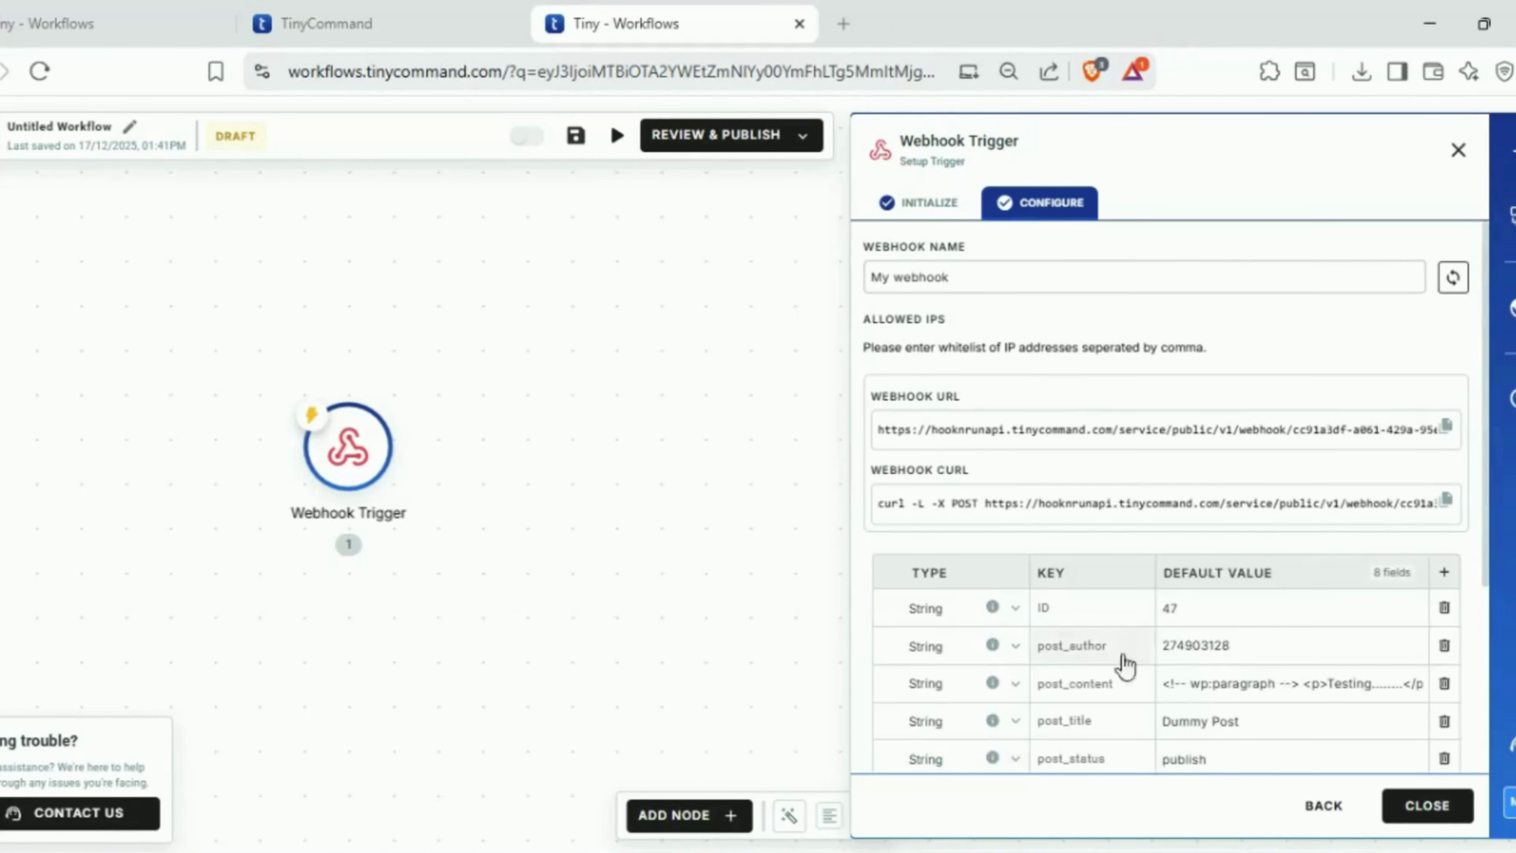
Review the post fields captured by the webhook trigger and close its configuration
scroll(1216, 631, down, 1)
scroll(1216, 630, down, 1)
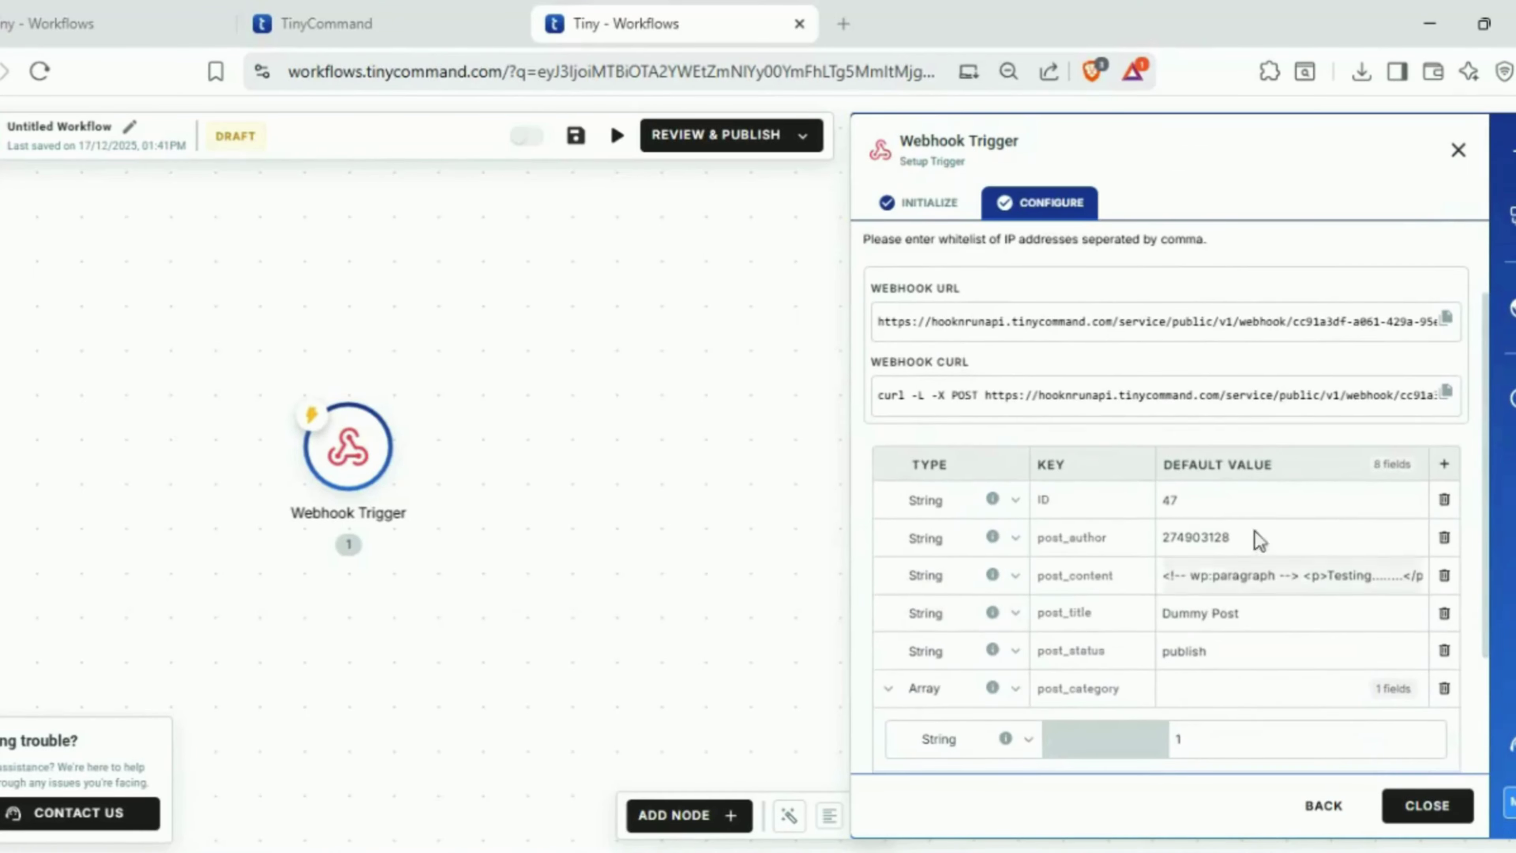
scroll(1274, 739, down, 3)
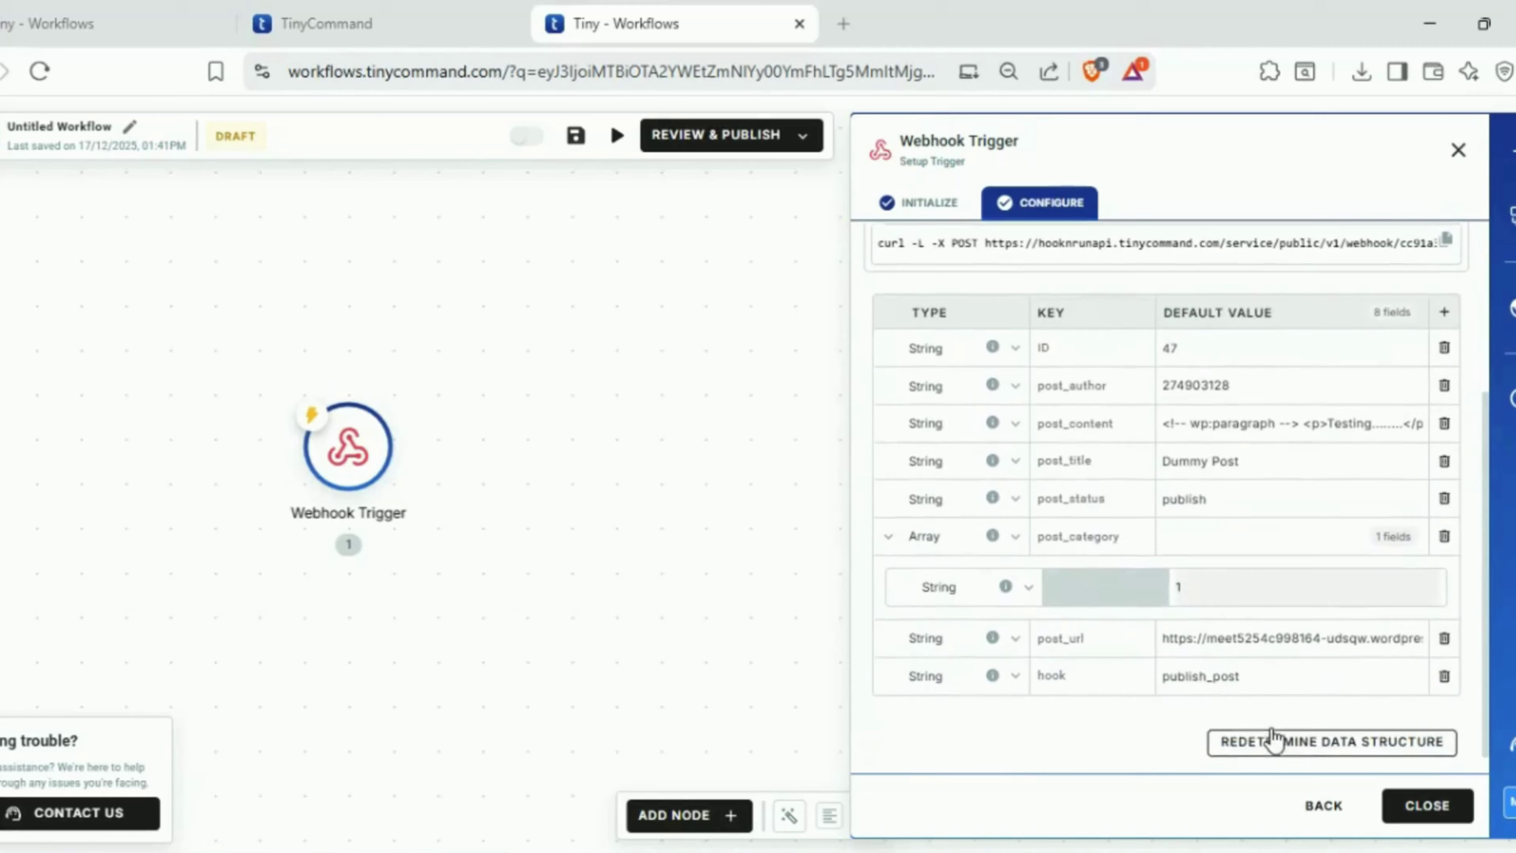
click(1427, 806)
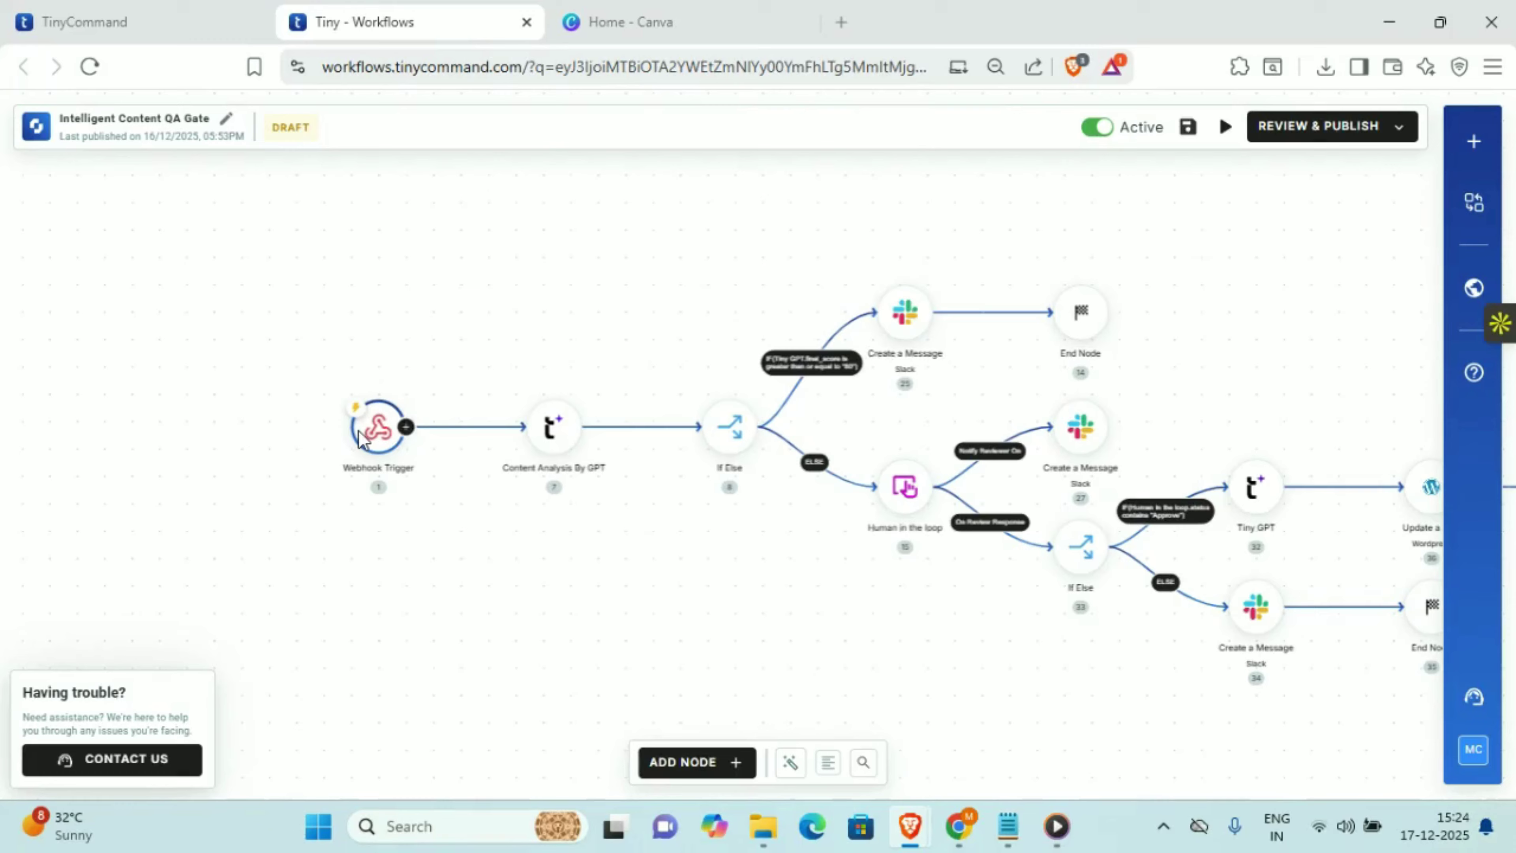
Examine the Webhook Trigger's URL and field keys in the Intelligent Content QA Gate workflow
click(360, 439)
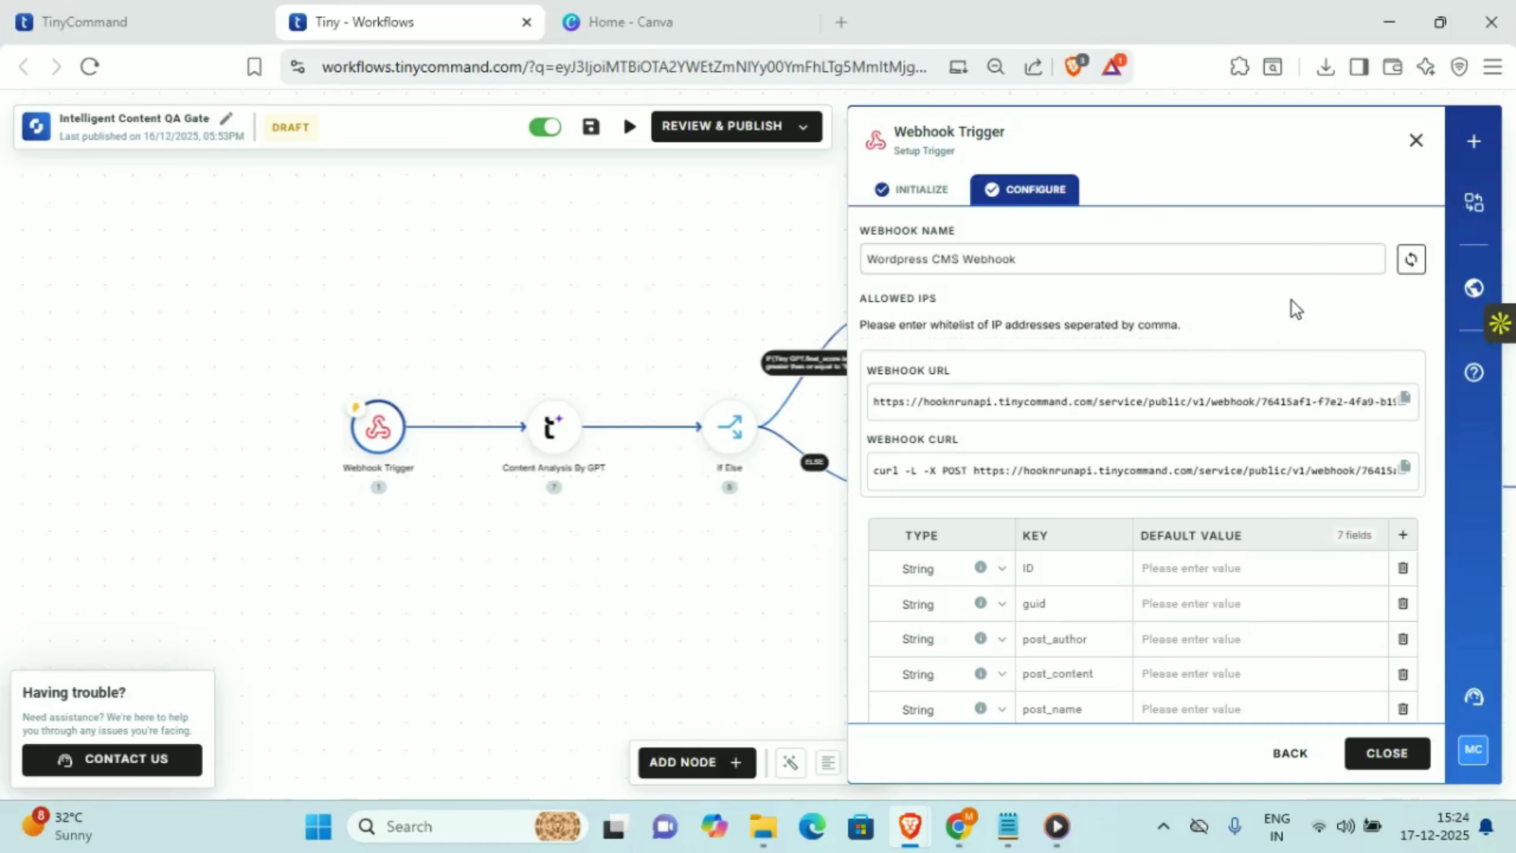
scroll(1292, 300, down, 2)
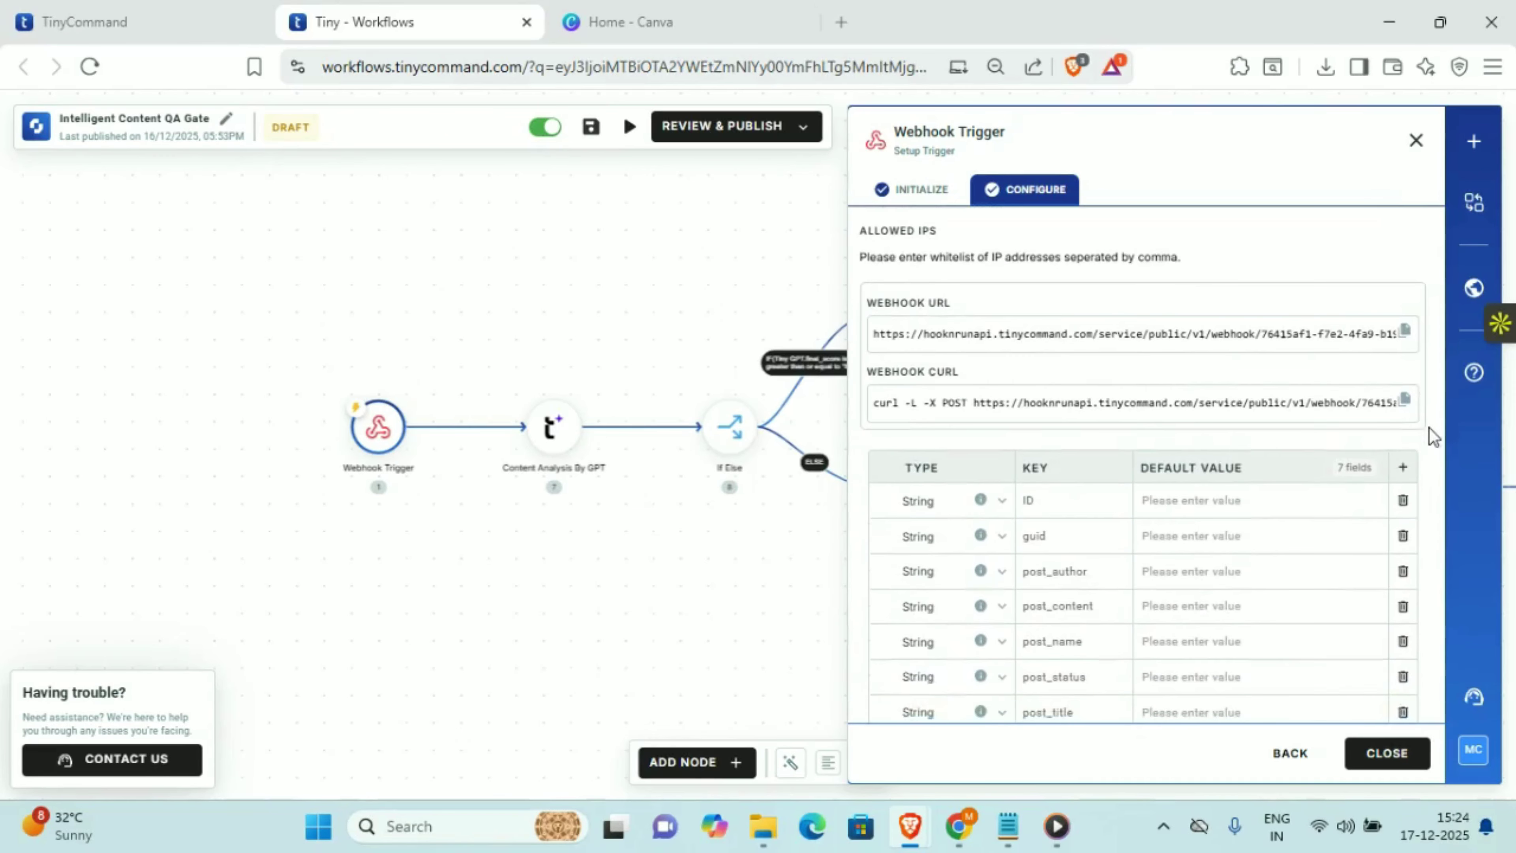
scroll(1430, 429, down, 3)
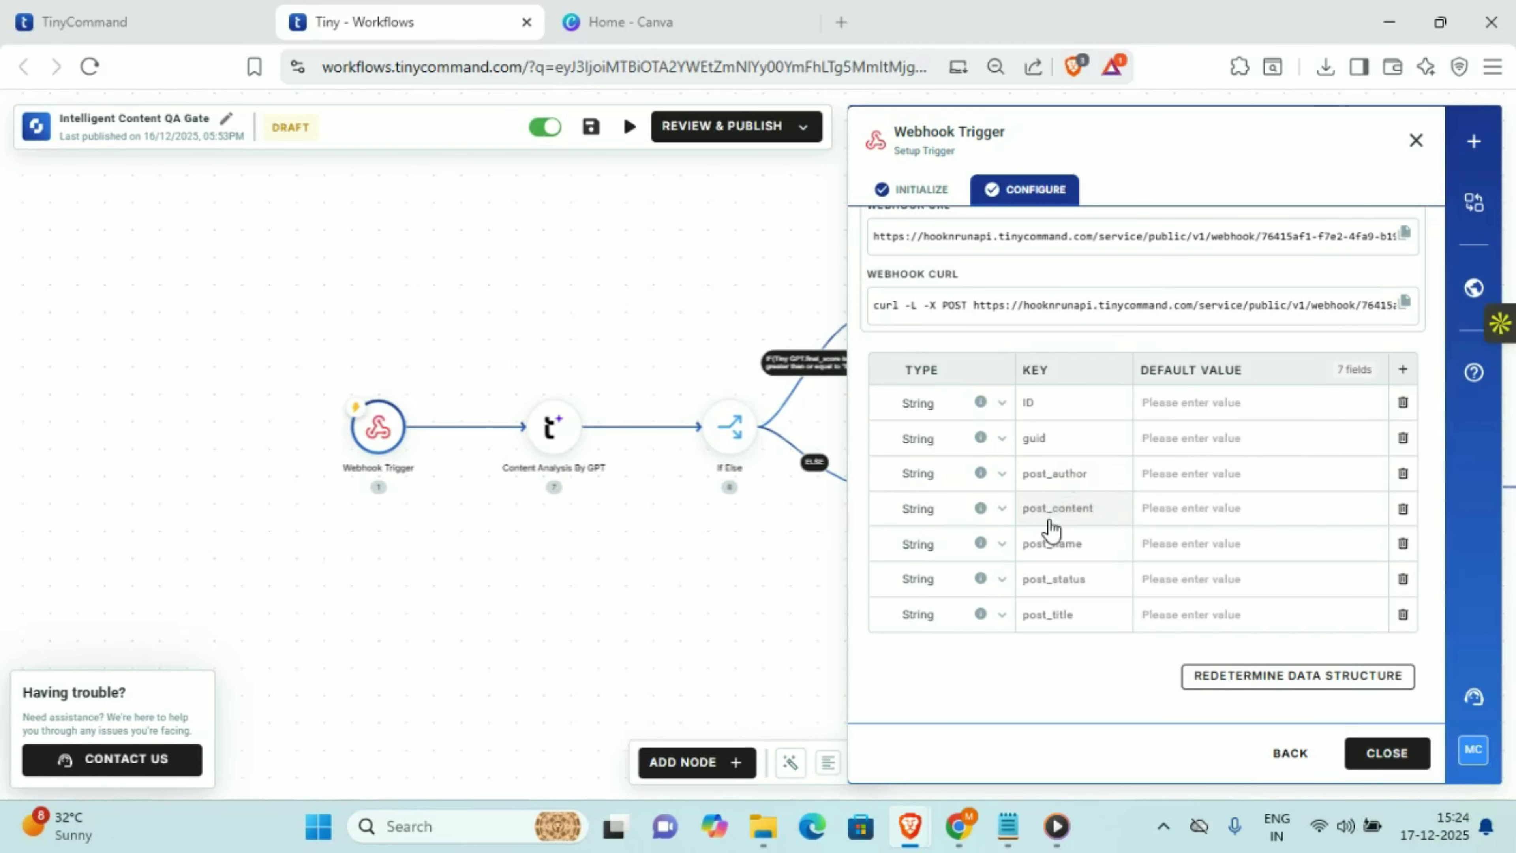
Examine the persona, query, scoring categories and instructions of the Content Analysis By GPT node
click(549, 430)
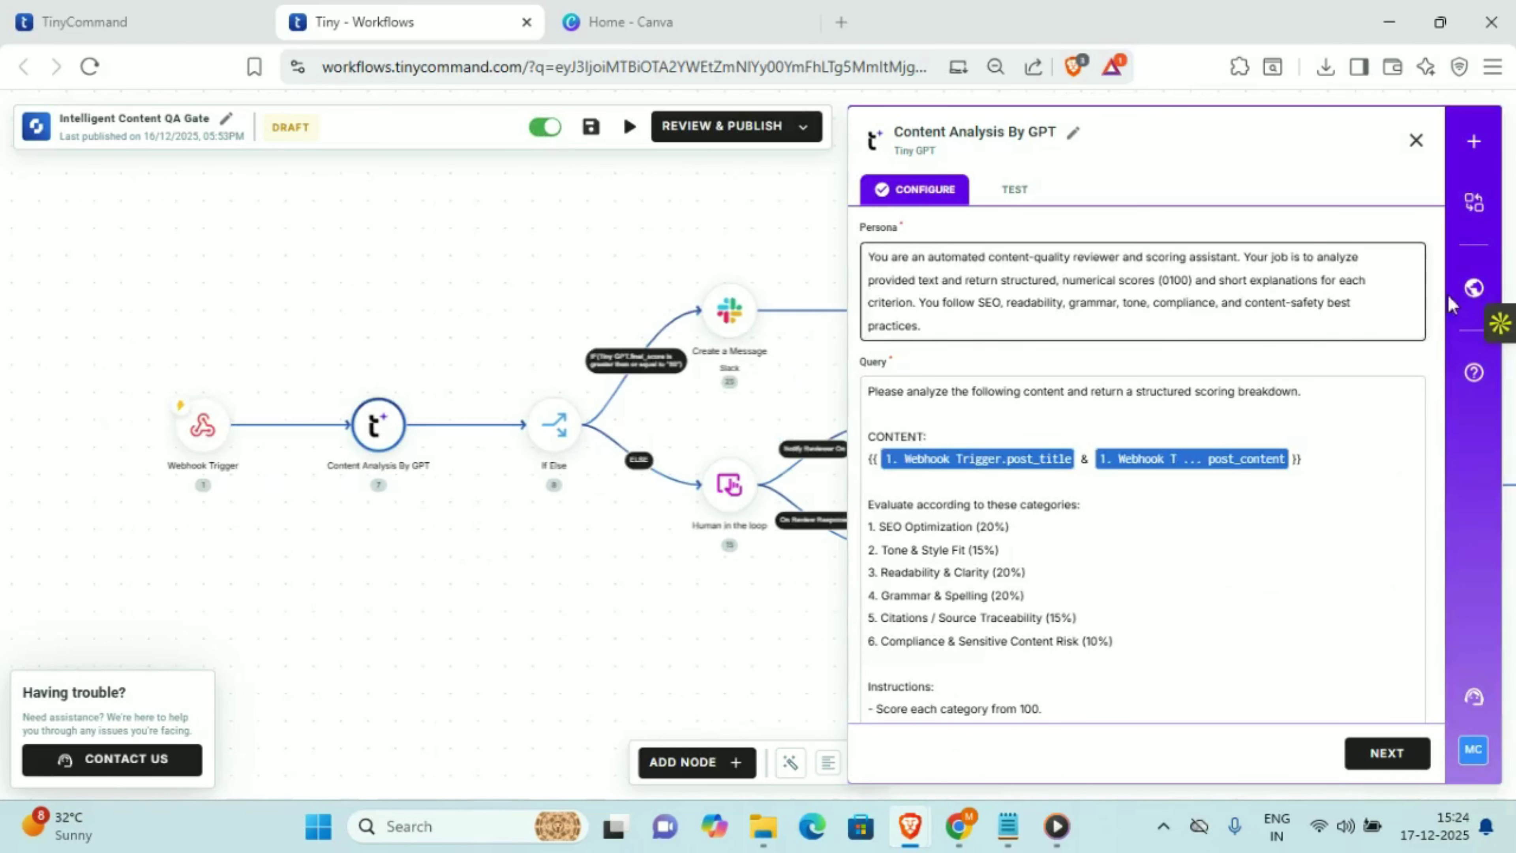
drag(945, 325, 853, 260)
click(1427, 373)
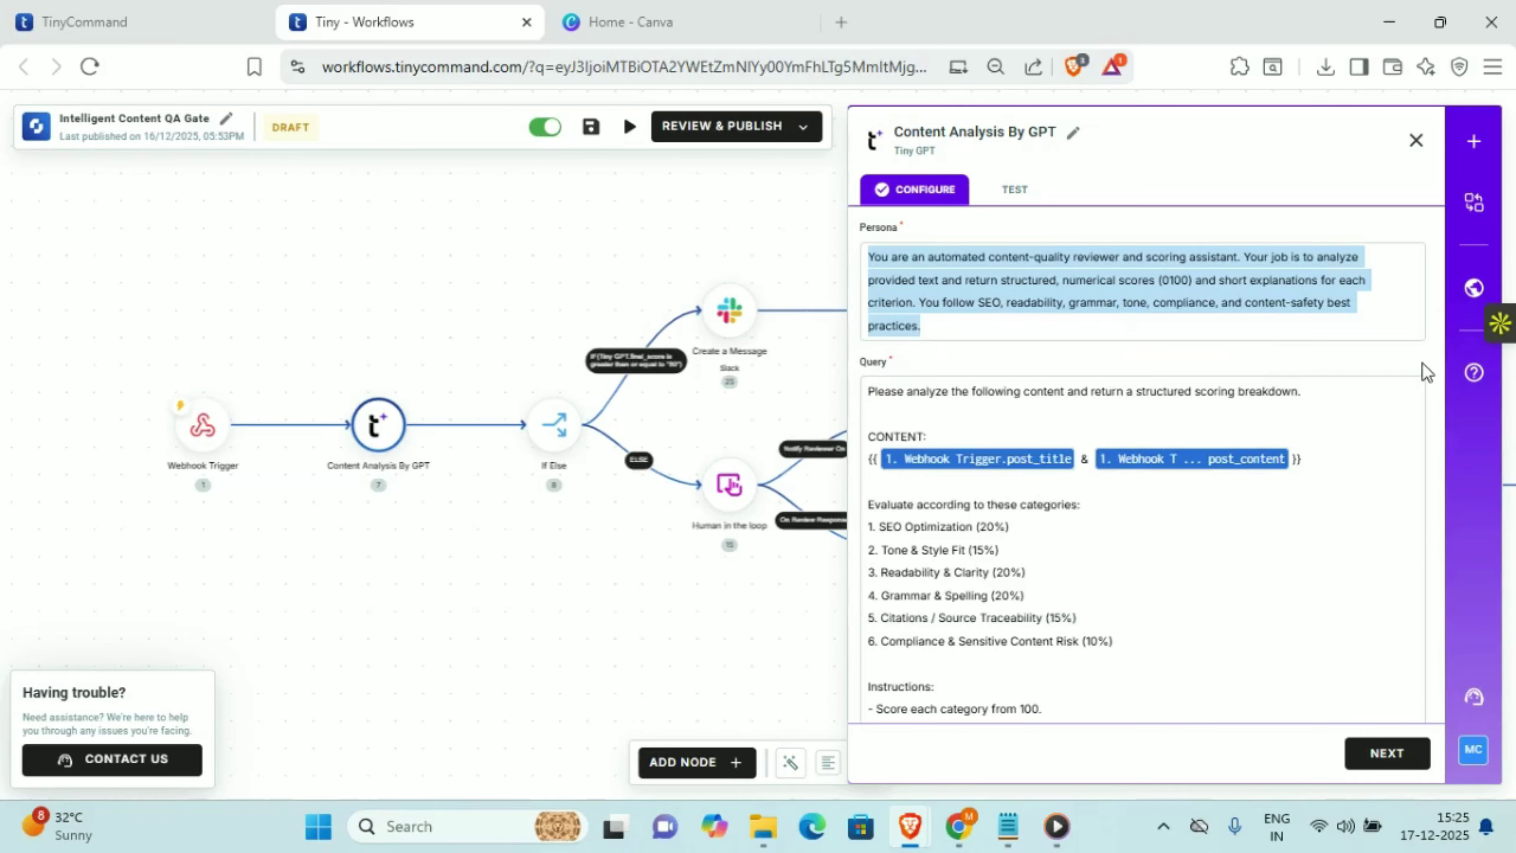
scroll(1426, 373, down, 3)
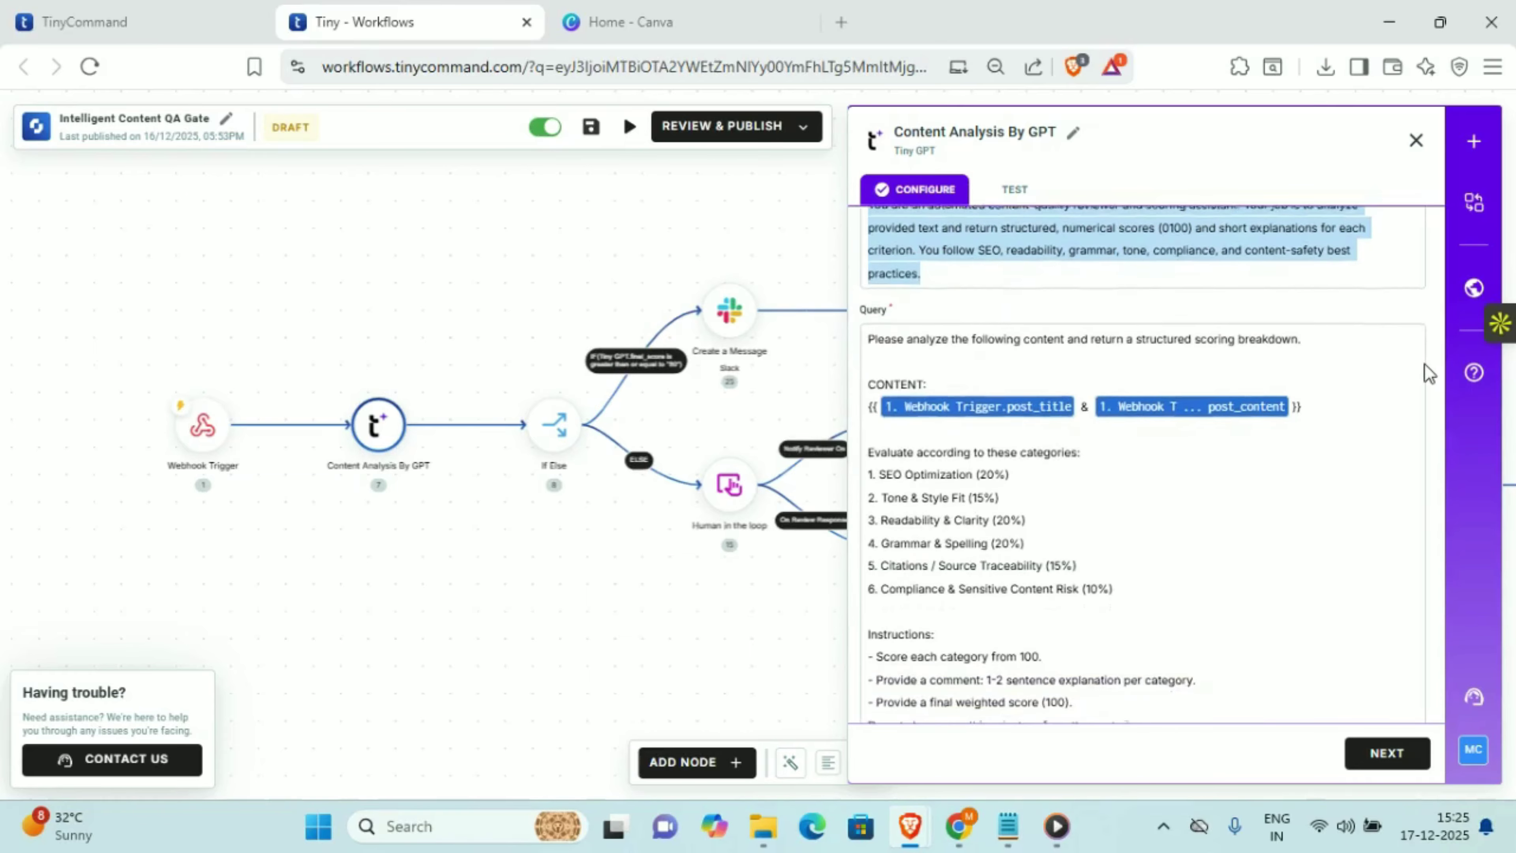
scroll(1426, 373, down, 3)
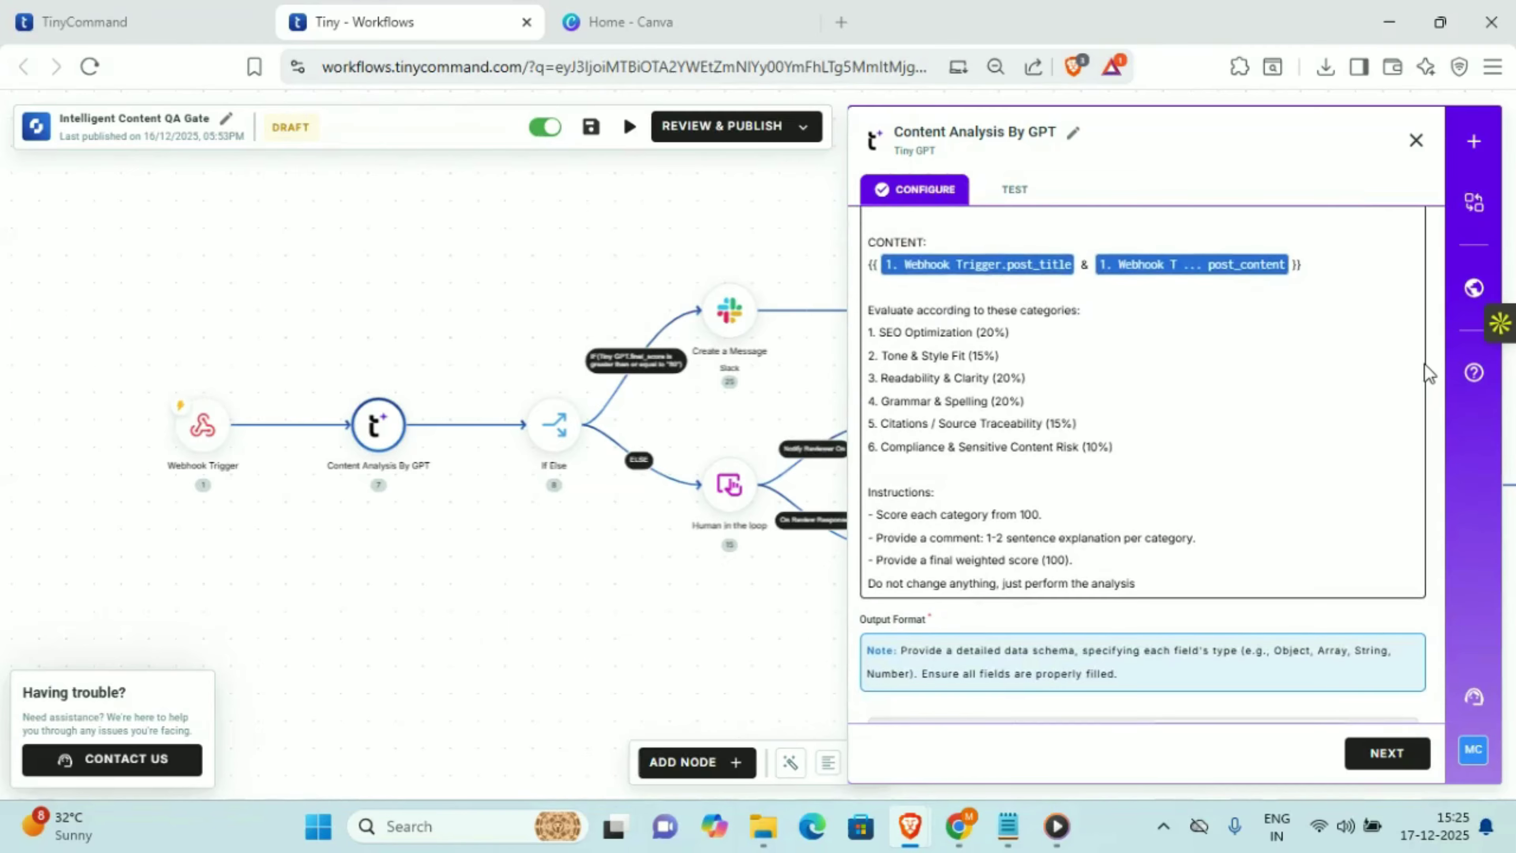
Review the score and comment fields in the Content Analysis By GPT node's output format and leave its configuration
scroll(1427, 373, down, 3)
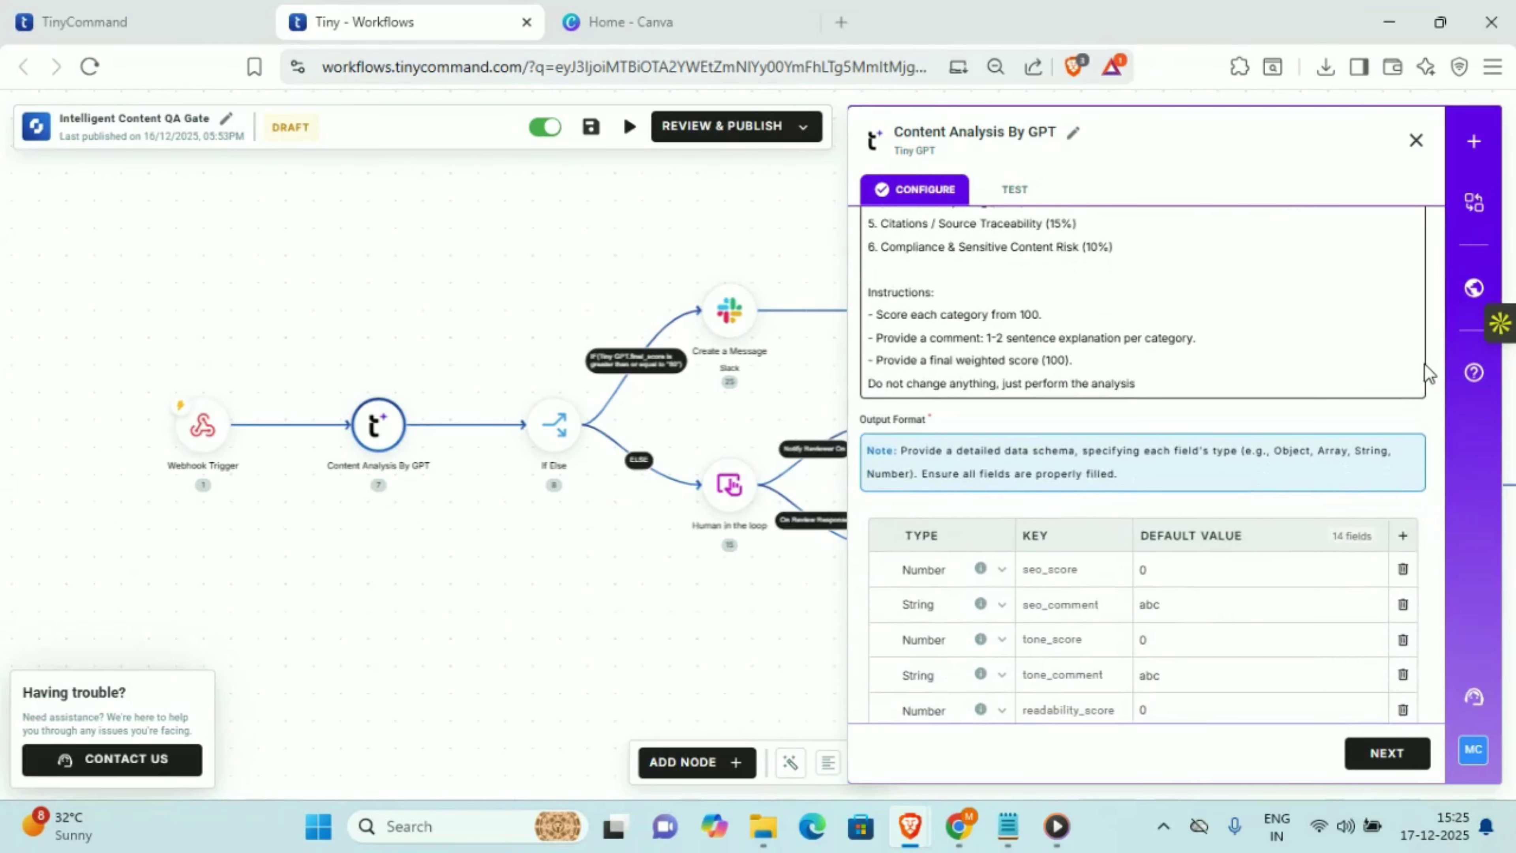
scroll(1427, 374, down, 3)
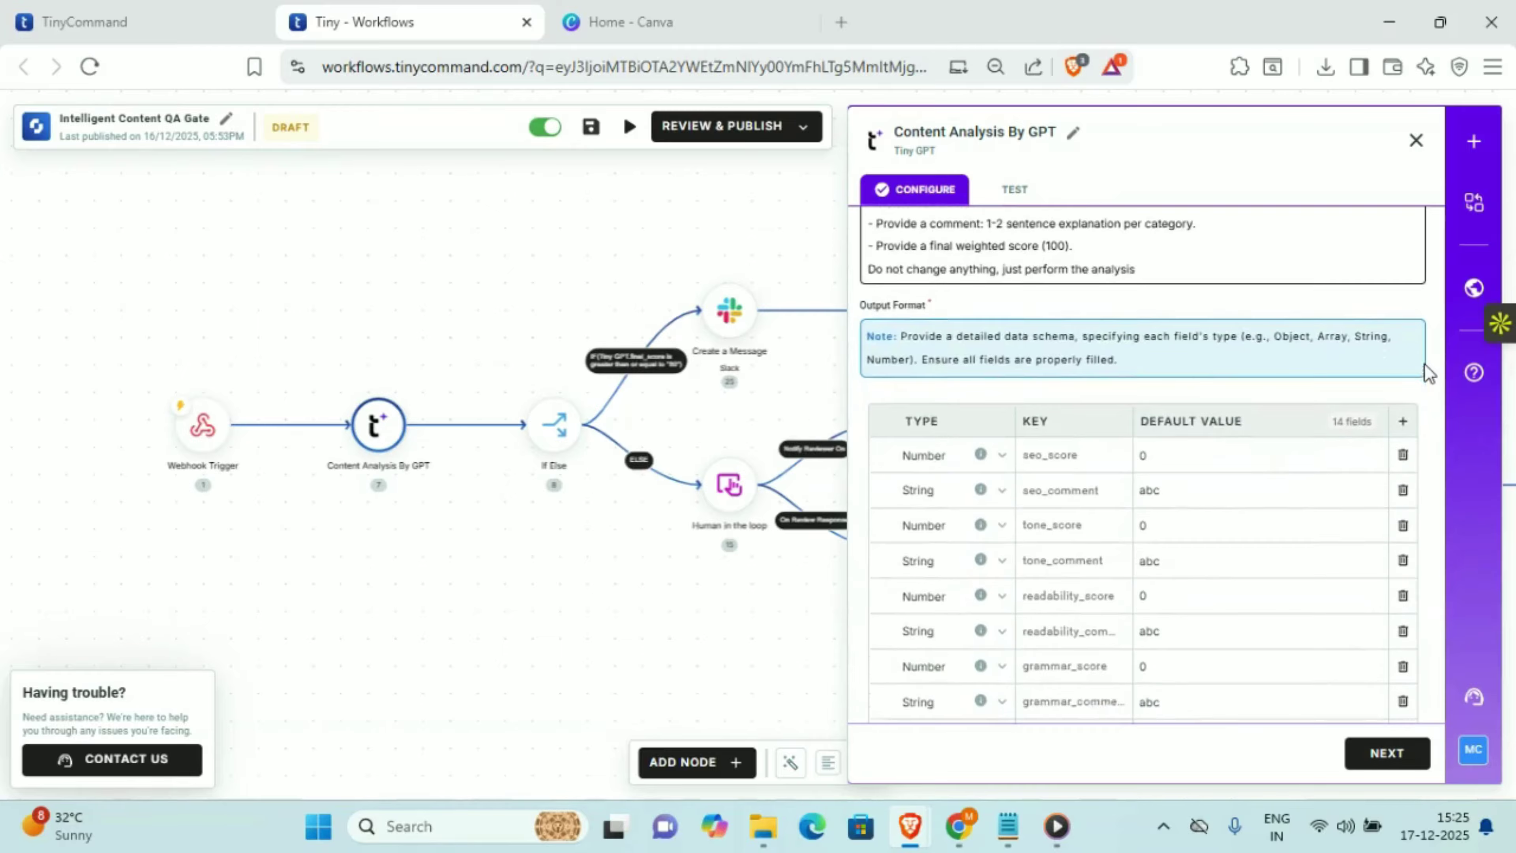
scroll(1424, 365, down, 2)
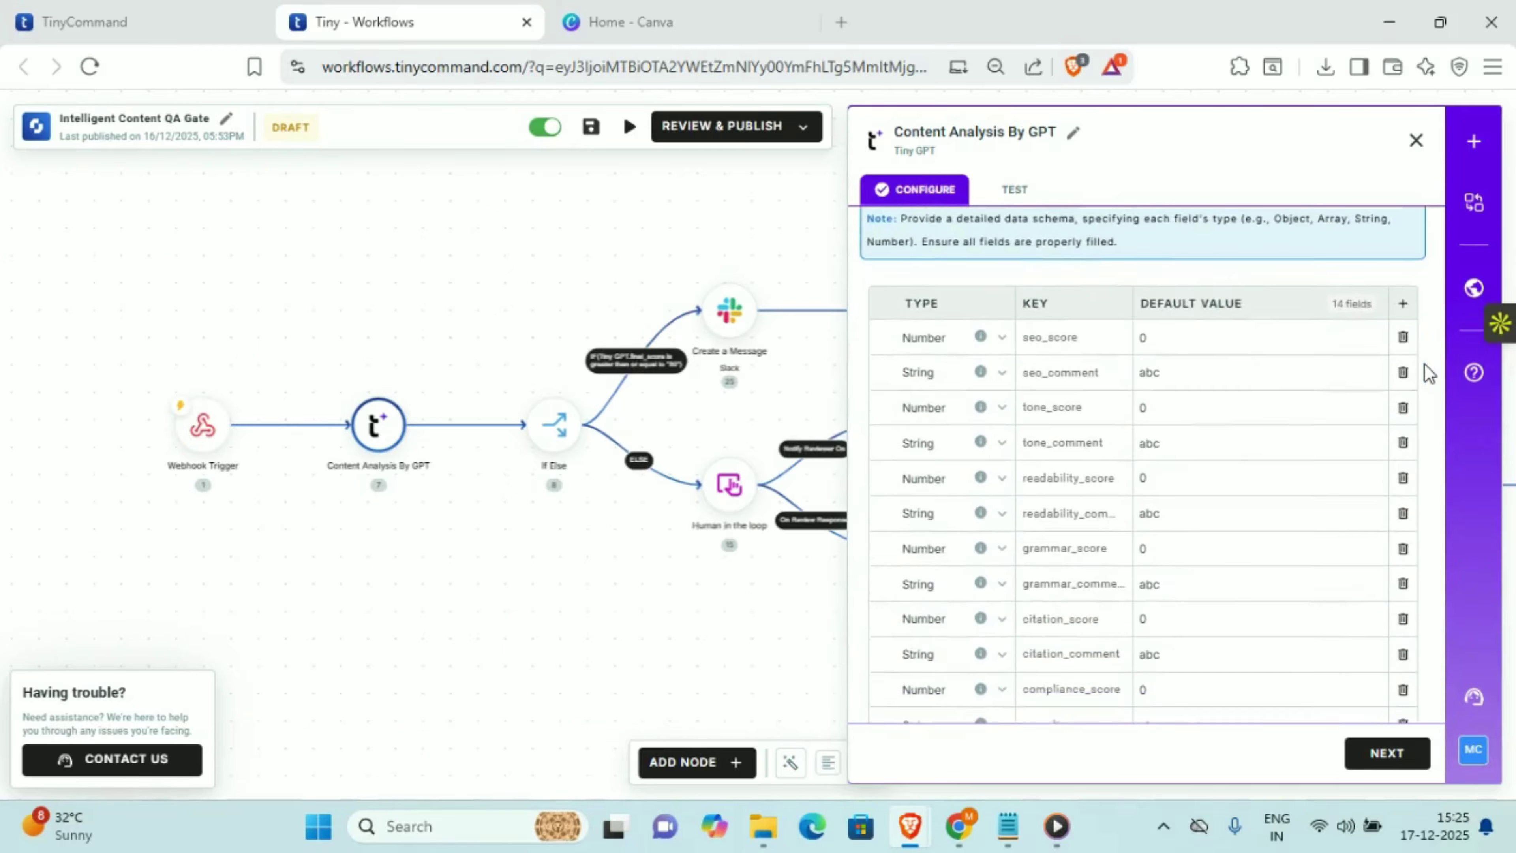
scroll(1428, 373, down, 1)
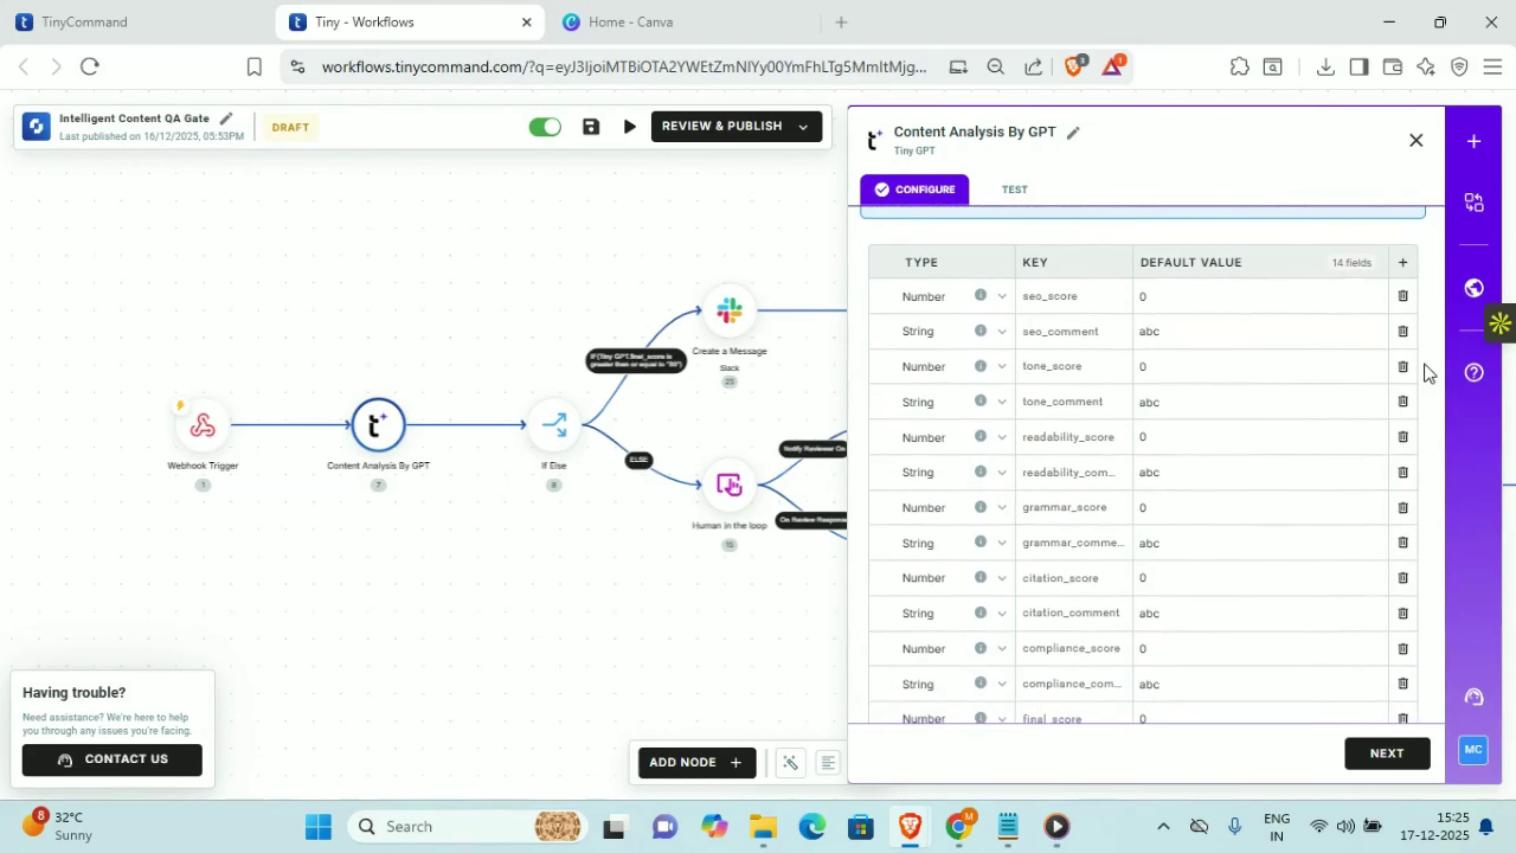
scroll(1423, 363, down, 1)
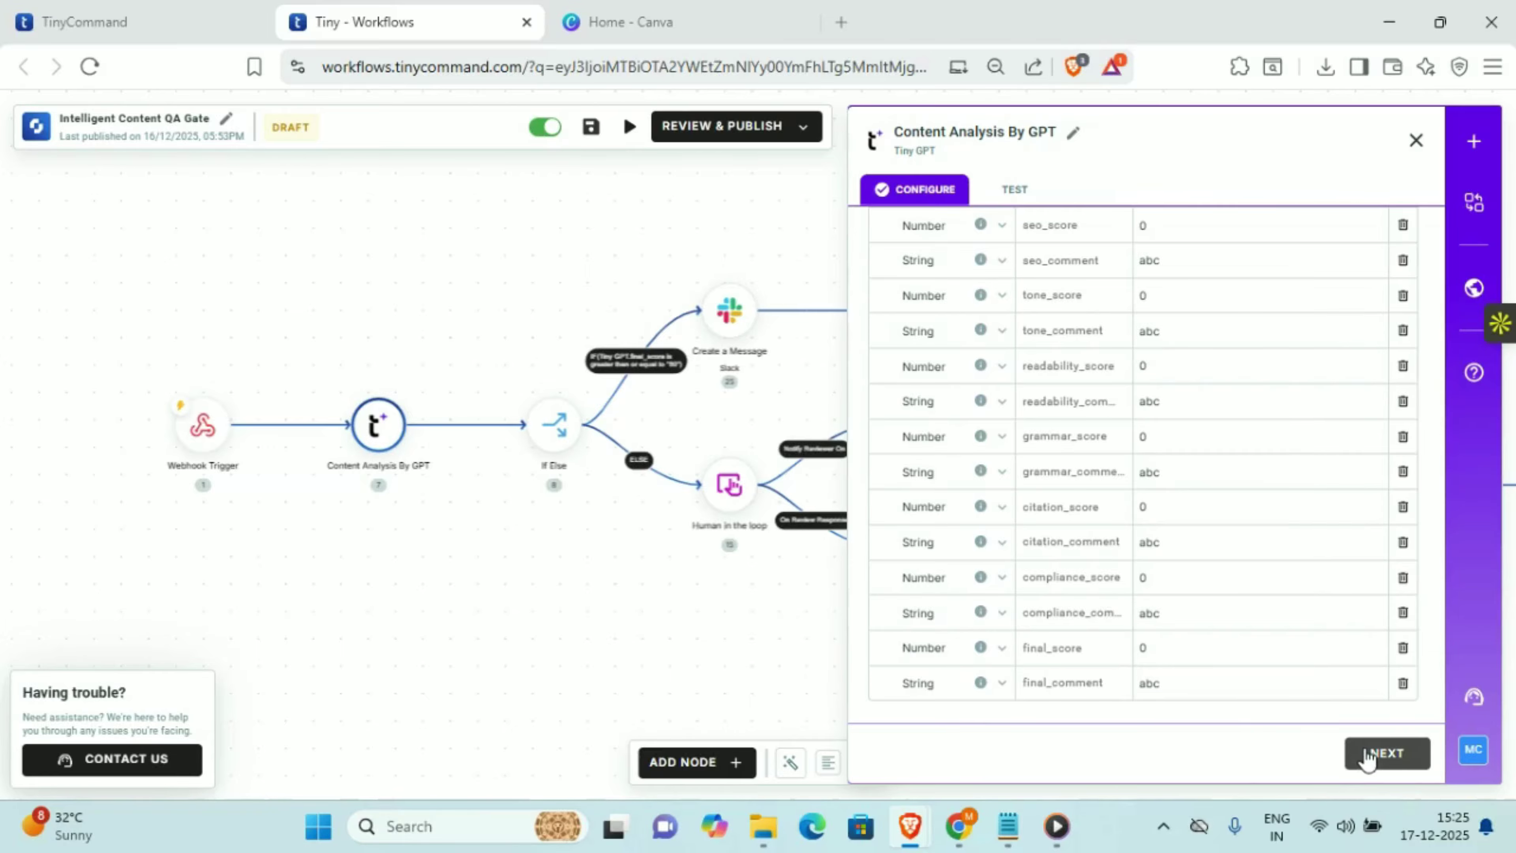
click(1386, 754)
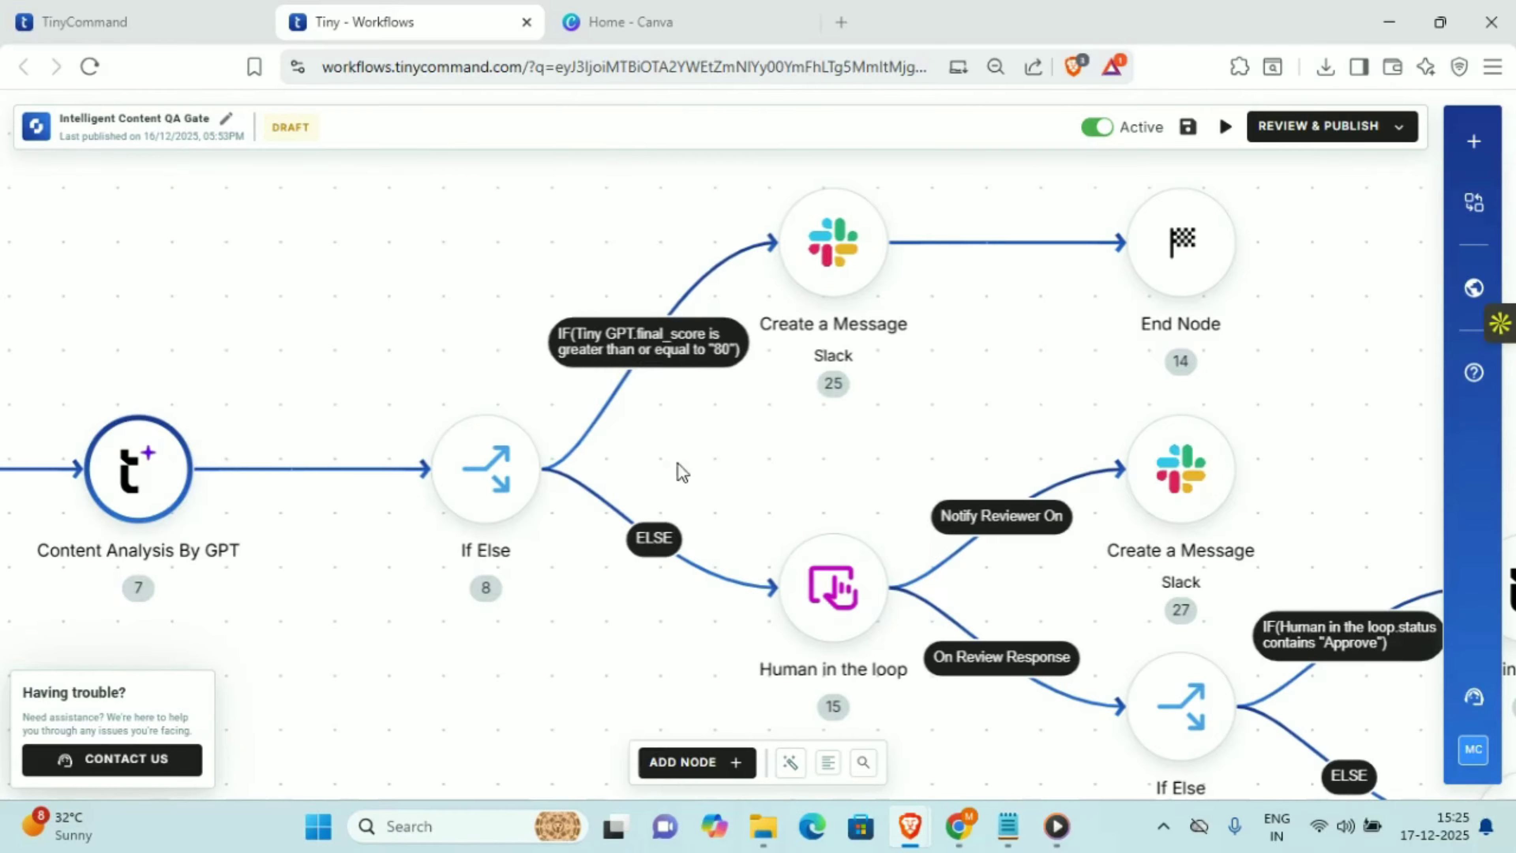
Review the Slack auto-approval message sent for final scores of 80 or more and close its configuration
click(833, 242)
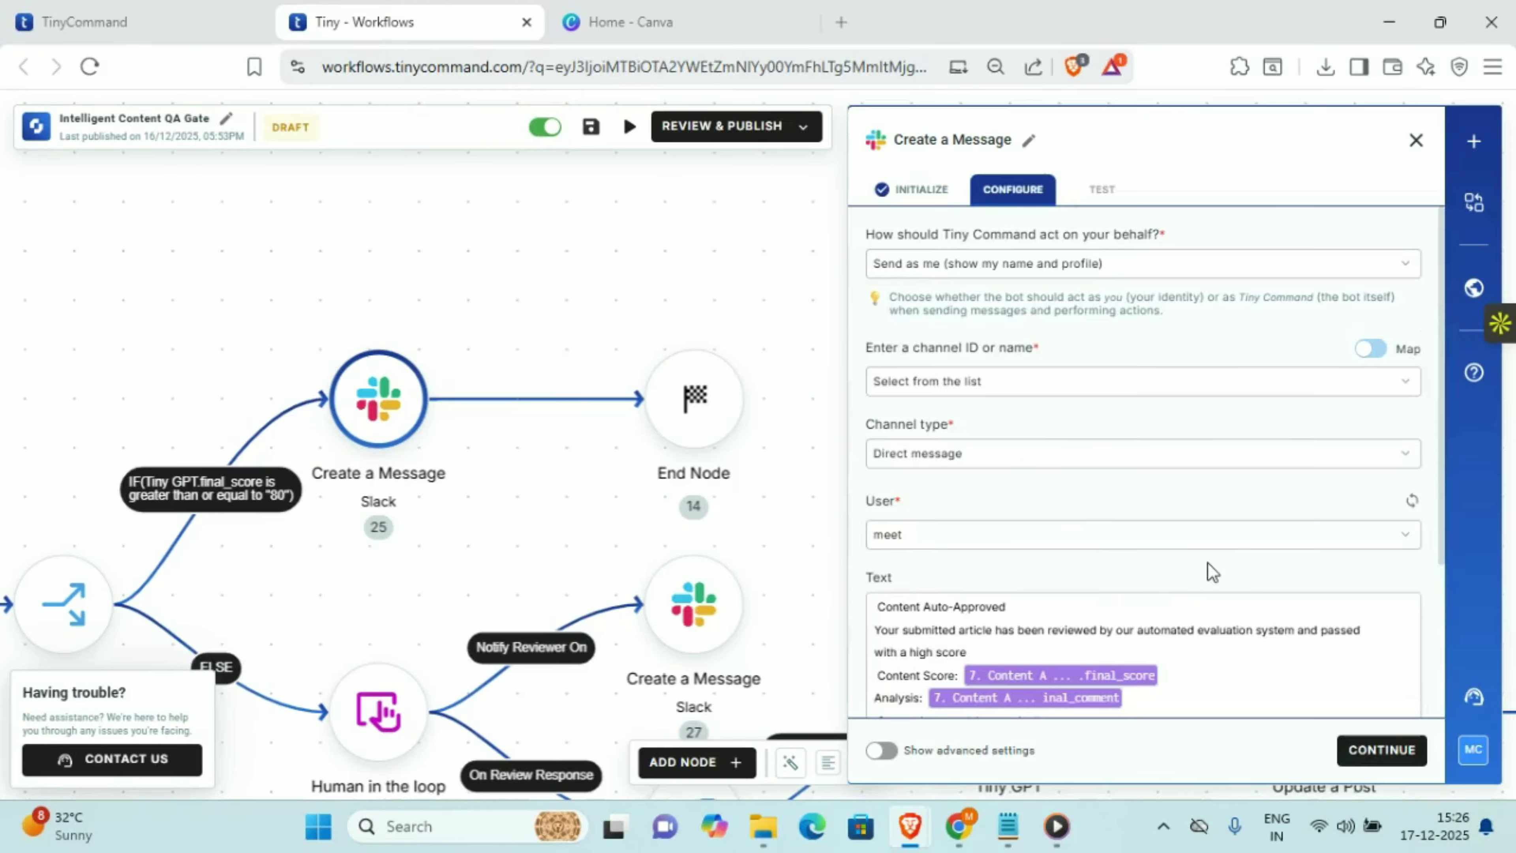
scroll(1207, 561, down, 4)
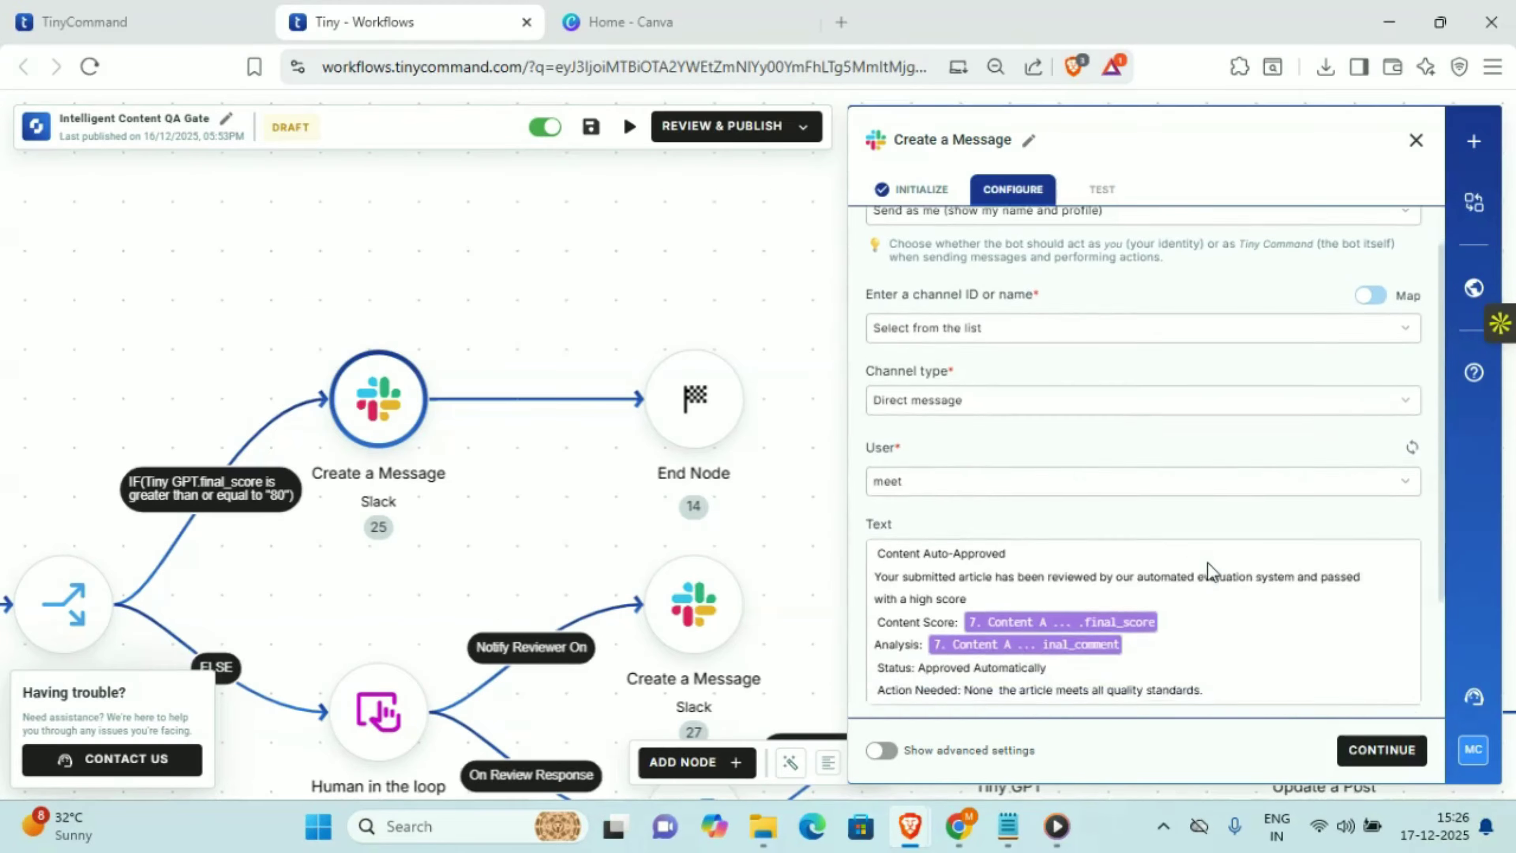
click(1404, 132)
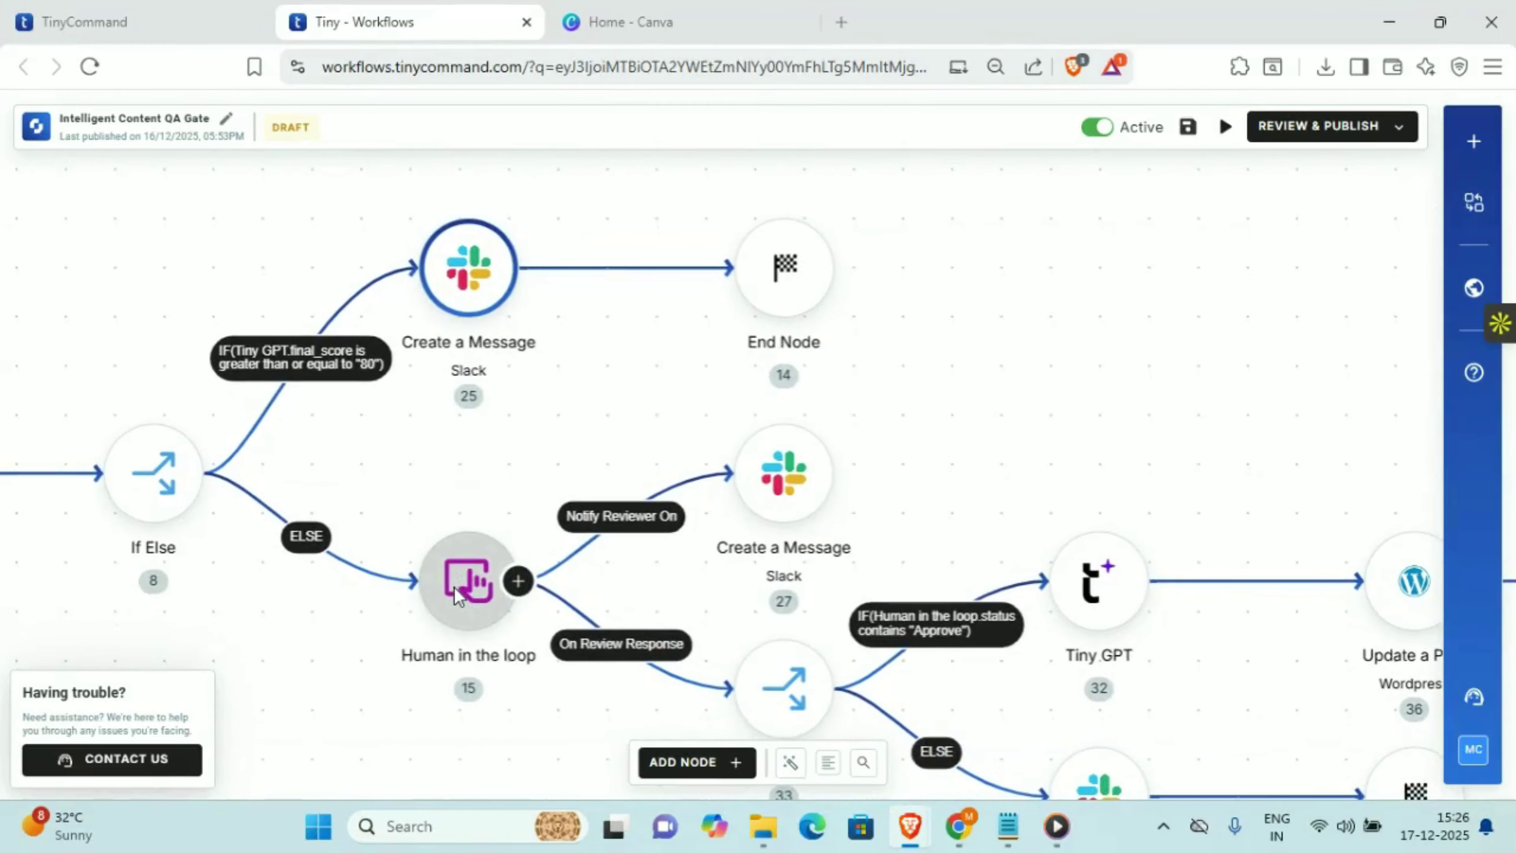
Examine the Human in the loop node's Approval template, reviewer instructions and summary content
click(457, 594)
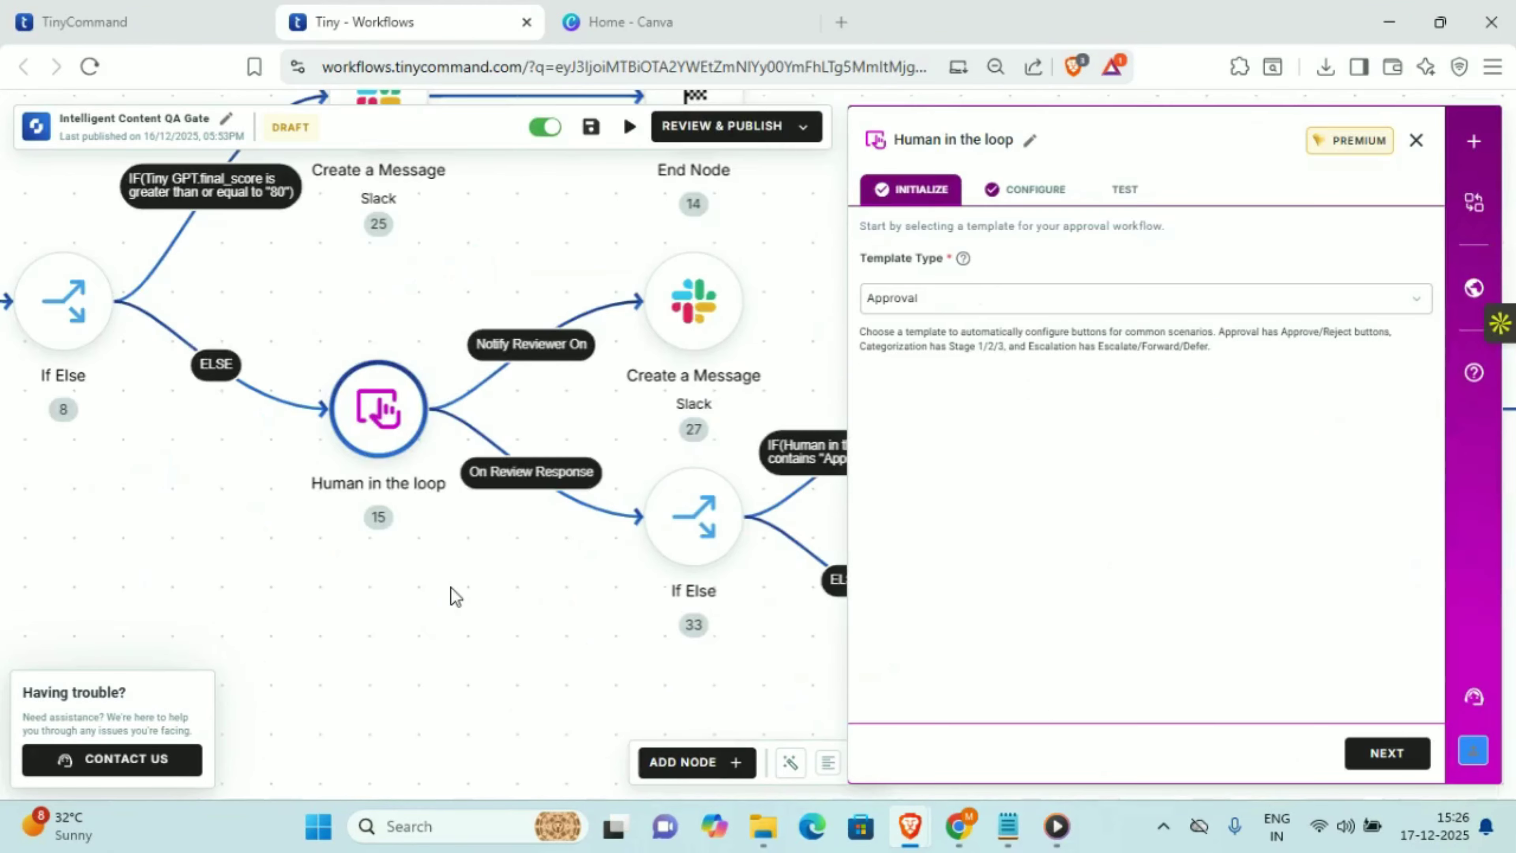
scroll(1067, 657, down, 2)
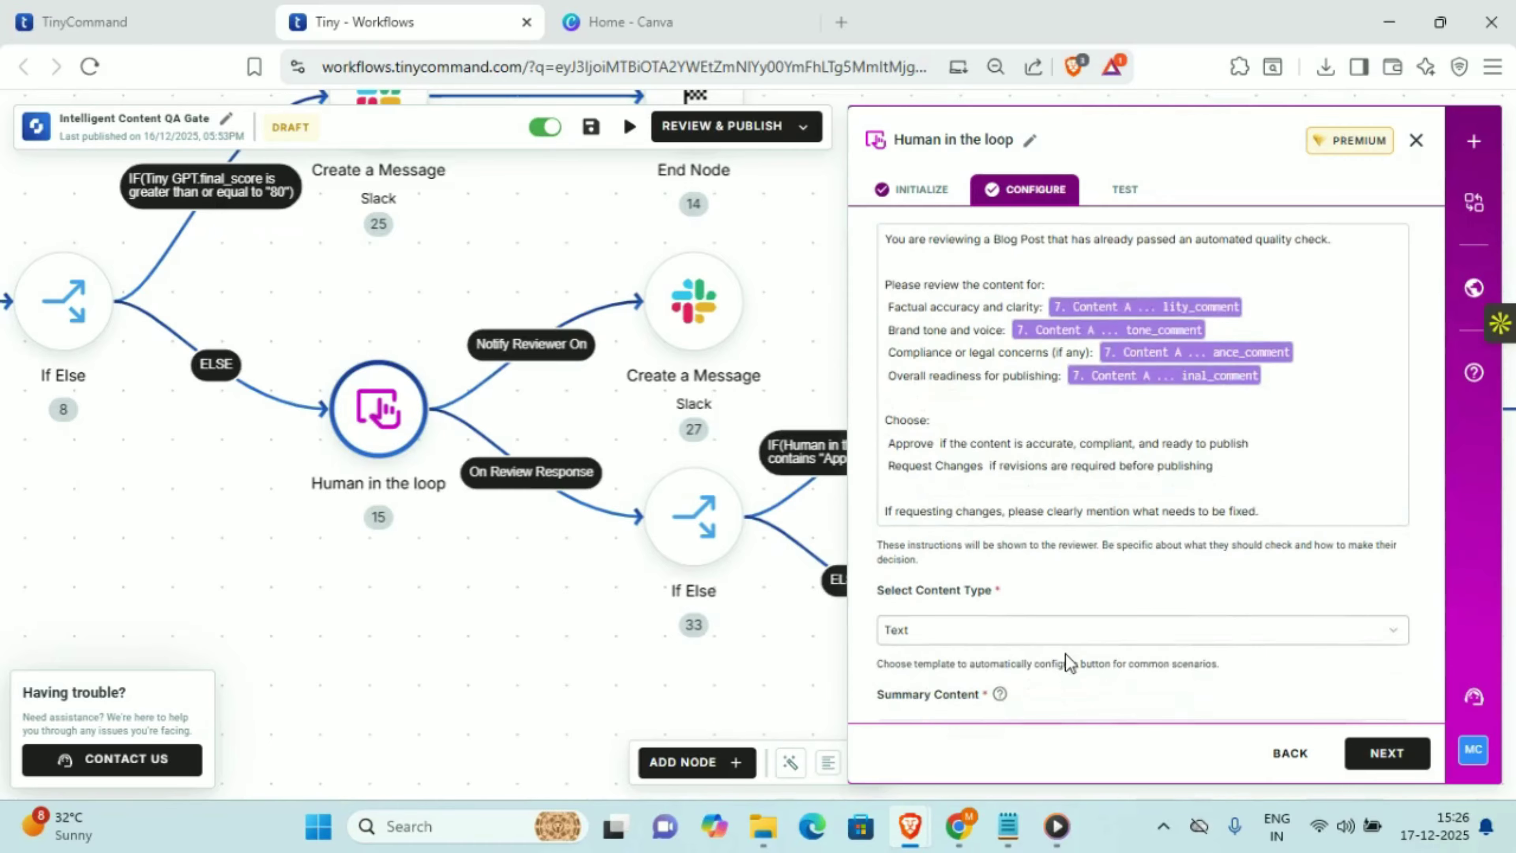
scroll(1157, 605, down, 4)
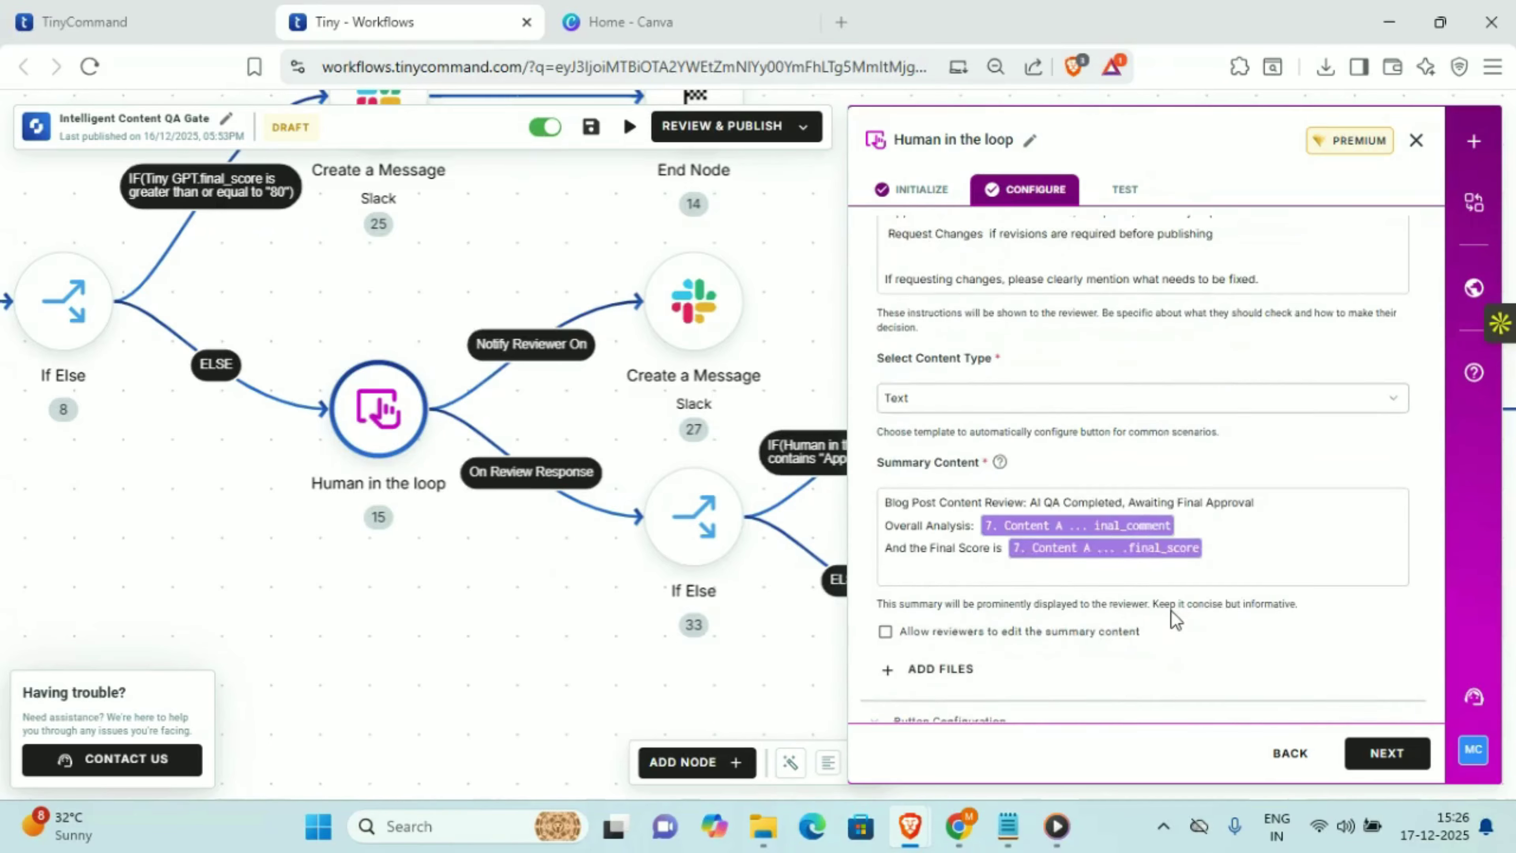
Open the review form from the link in the Slack direct message and read its instructions
drag(483, 637, 1301, 638)
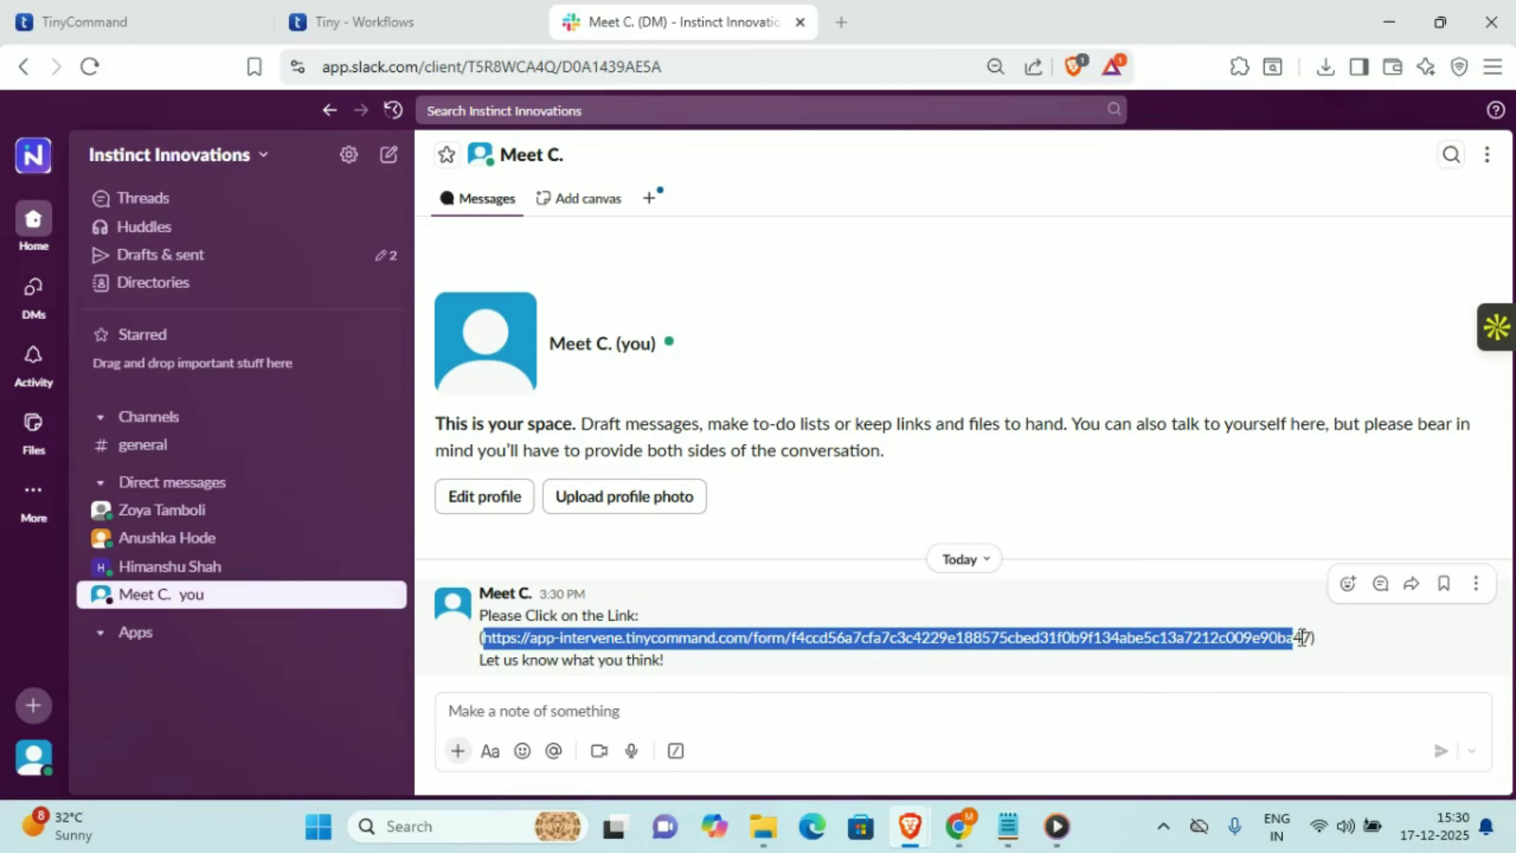
click(1302, 636)
scroll(968, 510, down, 2)
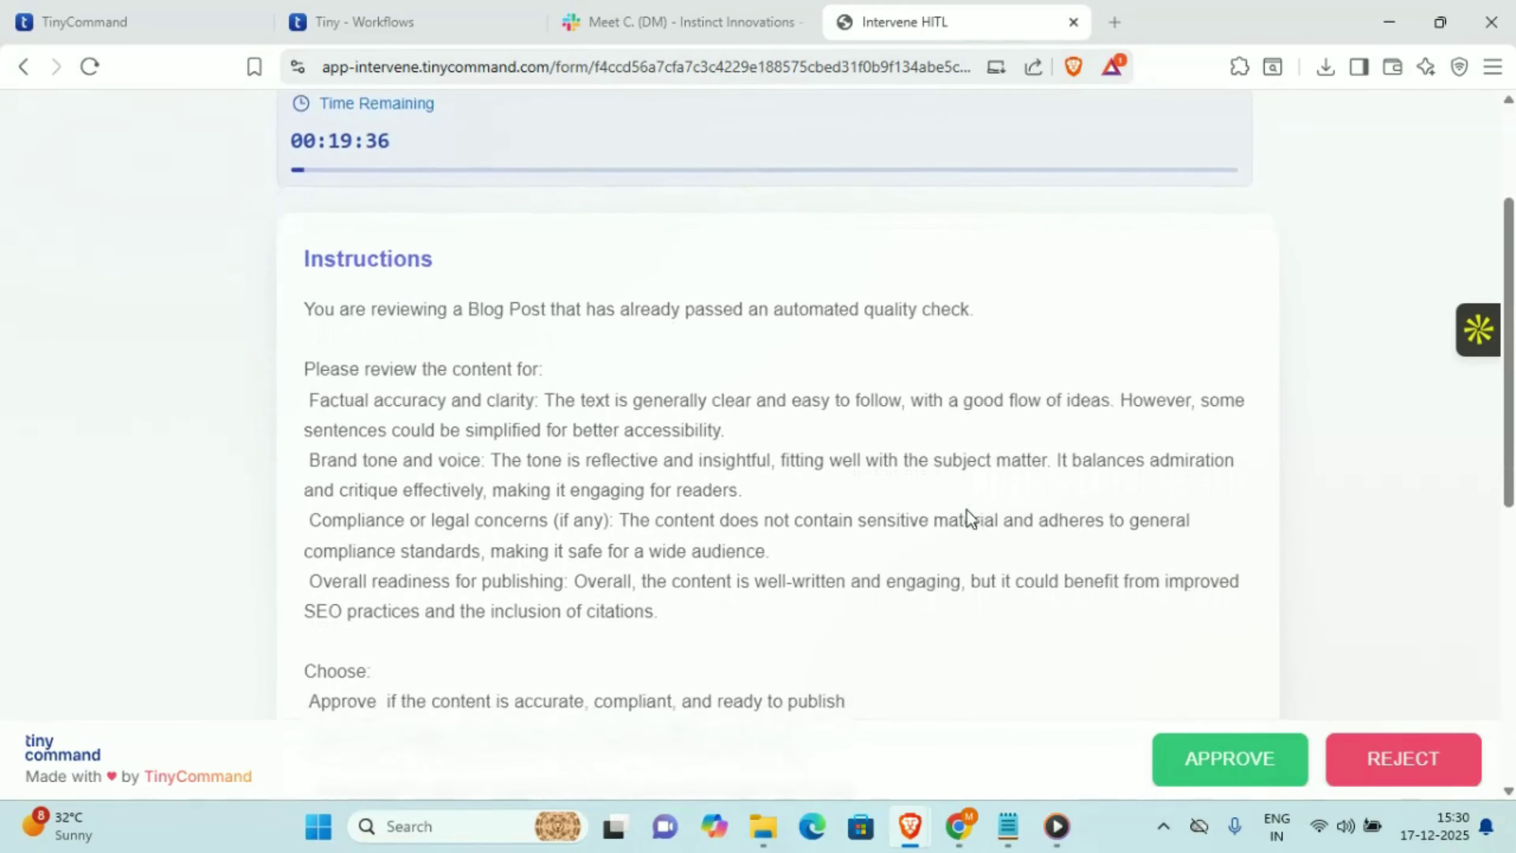
scroll(967, 511, down, 3)
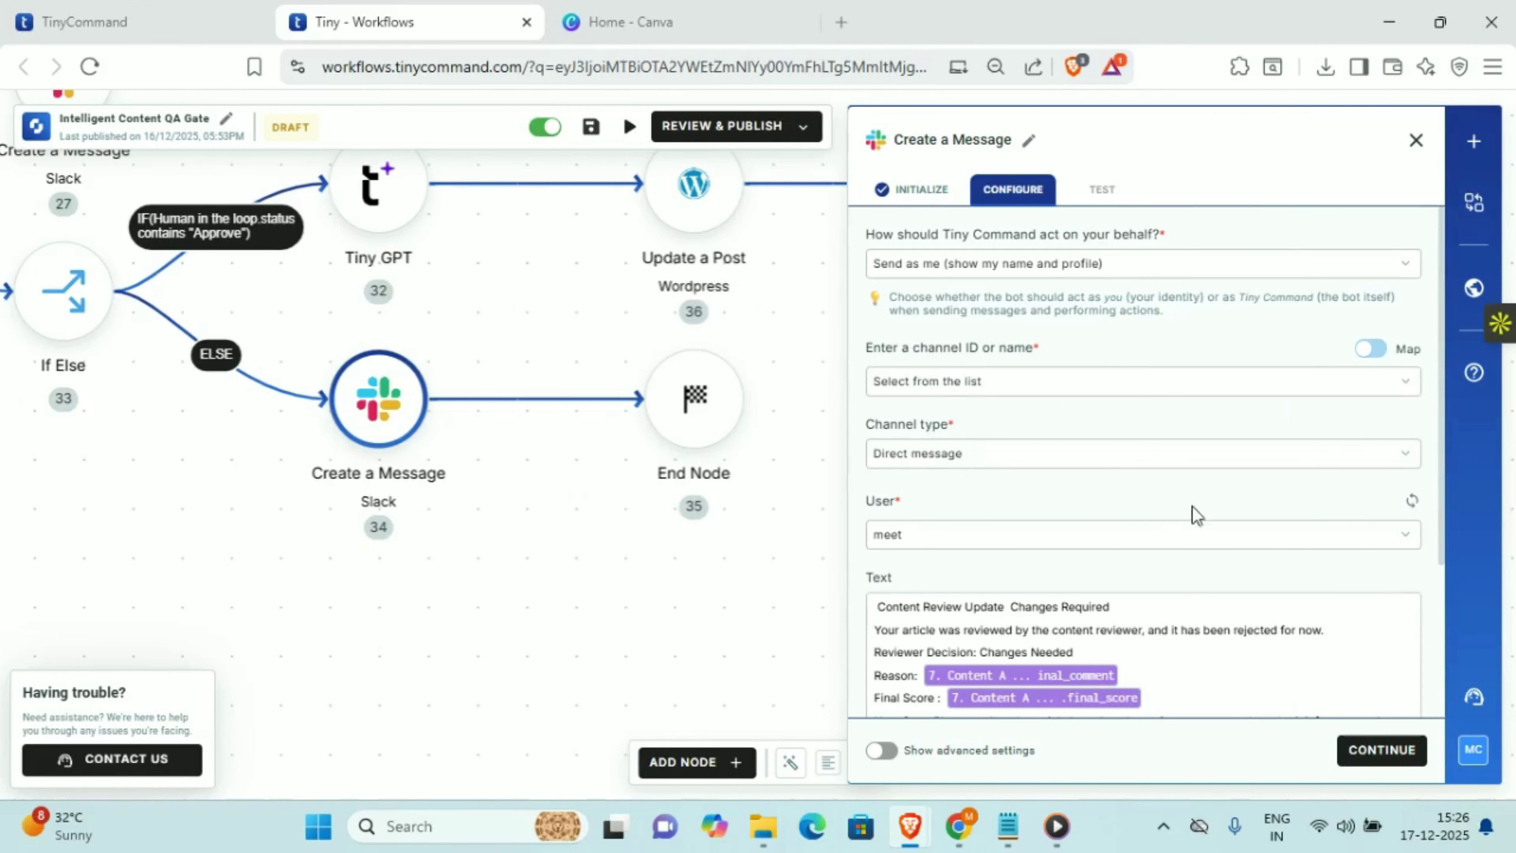
Review the Slack "Changes Required" message on the ELSE branch after the reviewer's response
scroll(1168, 585, down, 2)
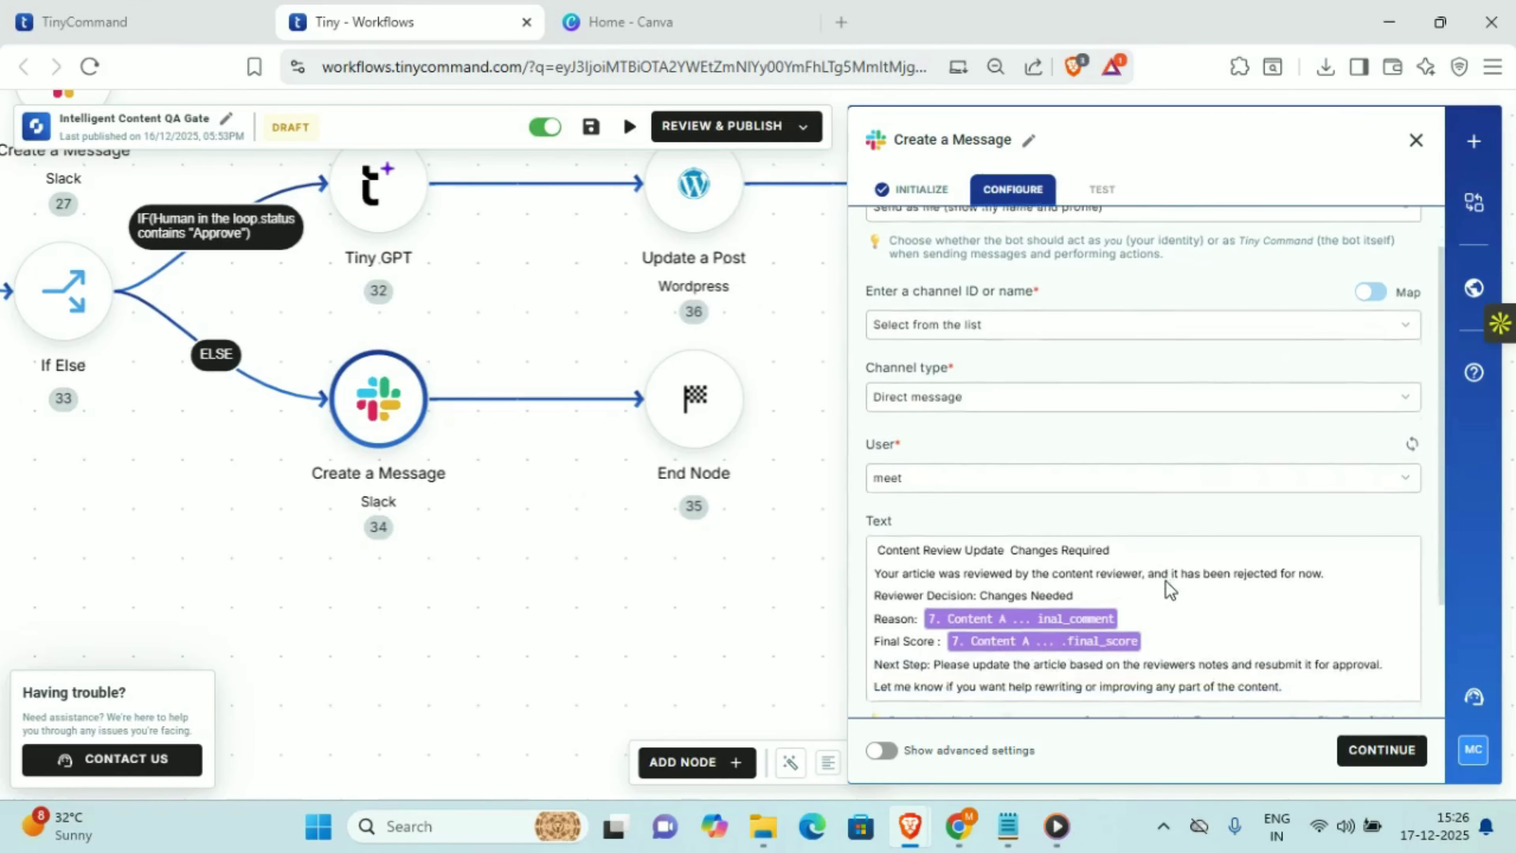
scroll(1168, 582, up, 2)
scroll(1167, 582, down, 4)
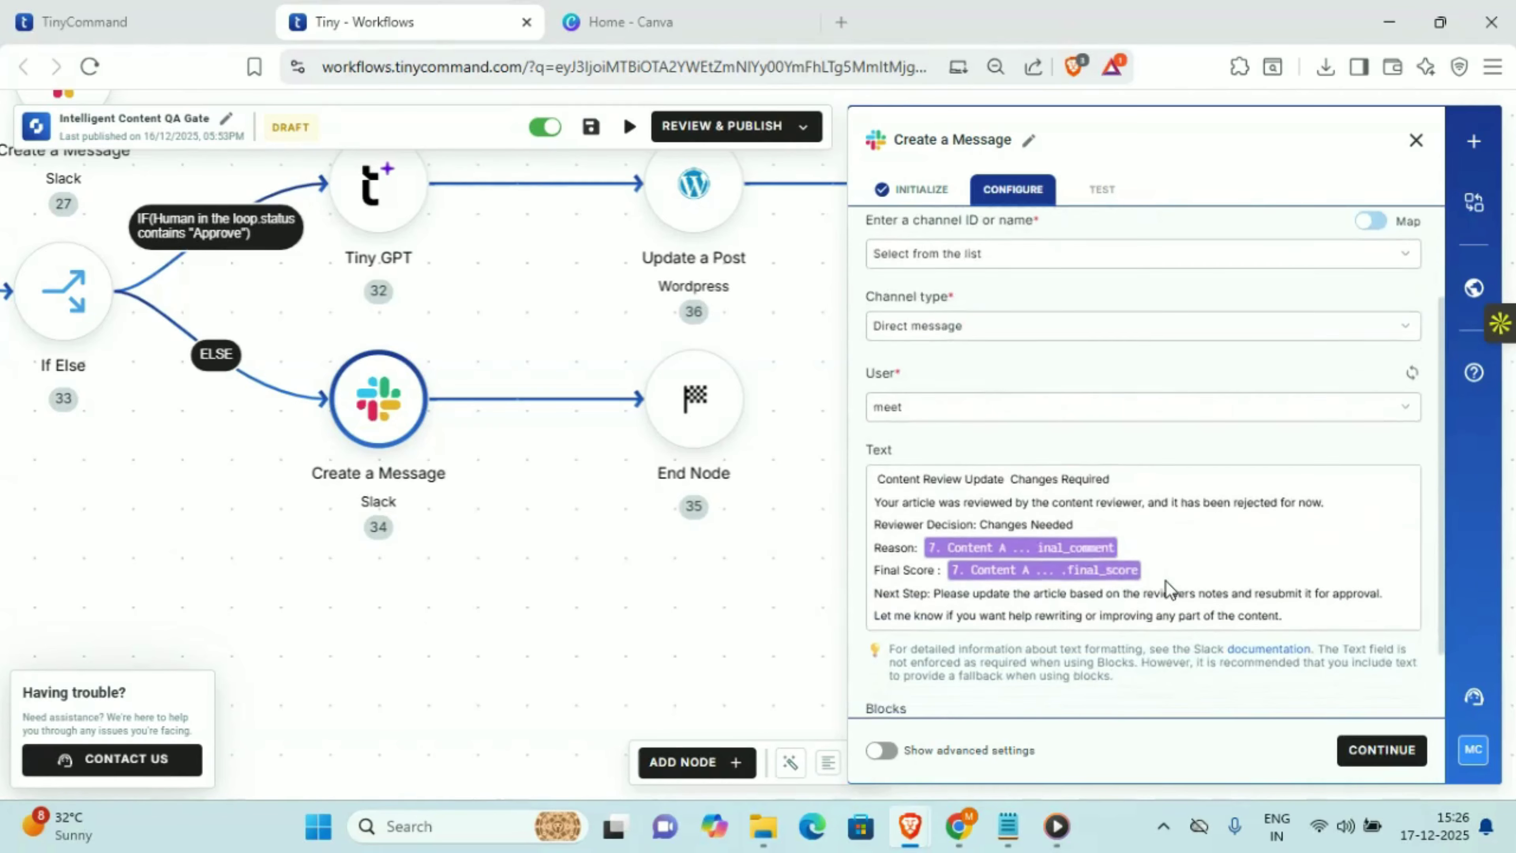
scroll(1167, 581, down, 2)
scroll(1198, 464, up, 2)
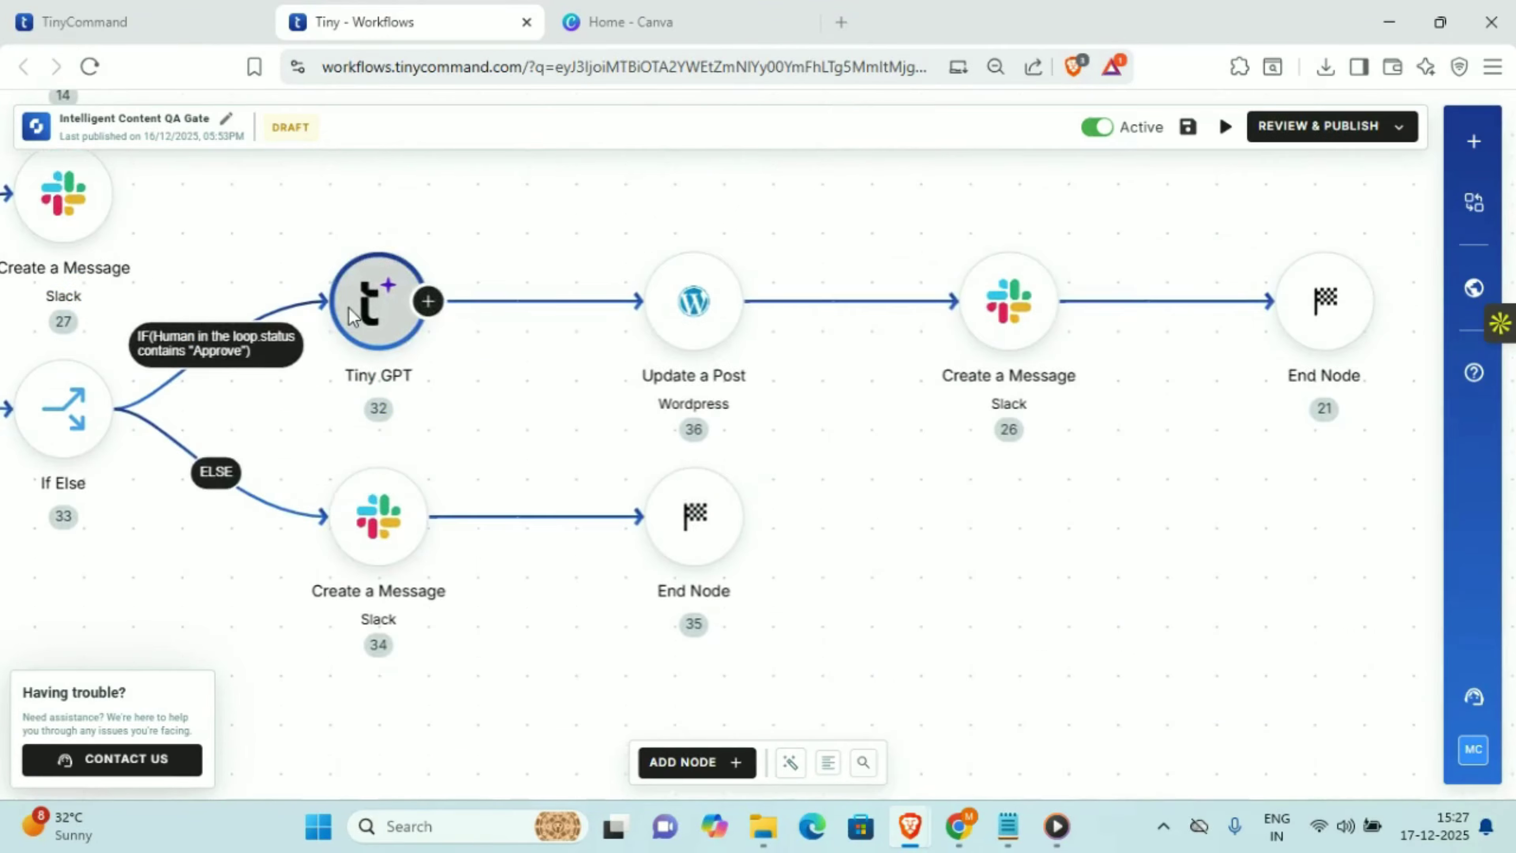
Examine the persona, query, mapped inputs and output format of the Tiny GPT node on the Approve branch
click(352, 315)
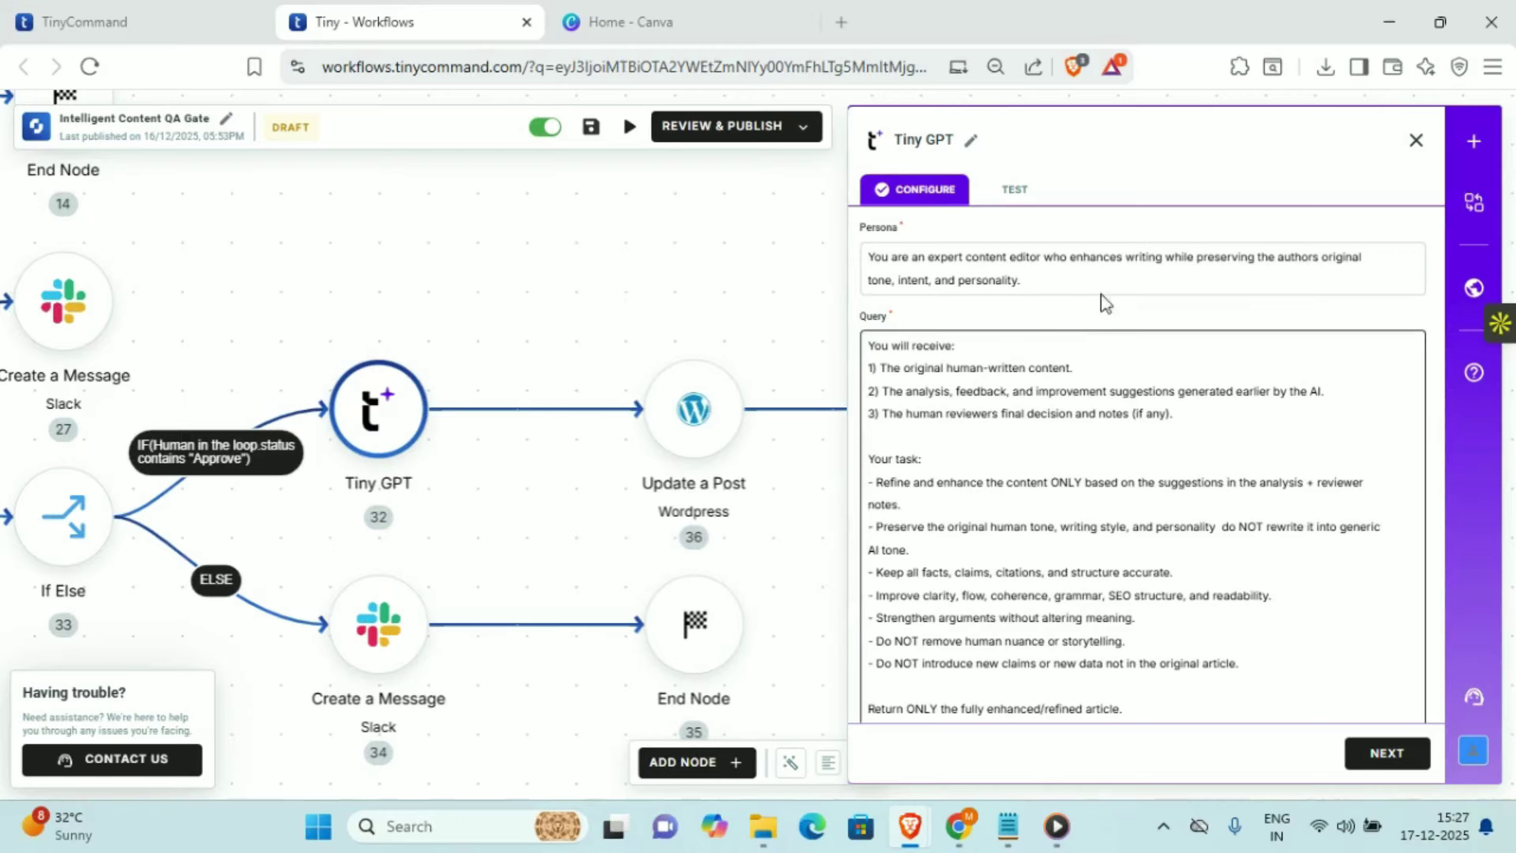
scroll(1221, 322, down, 5)
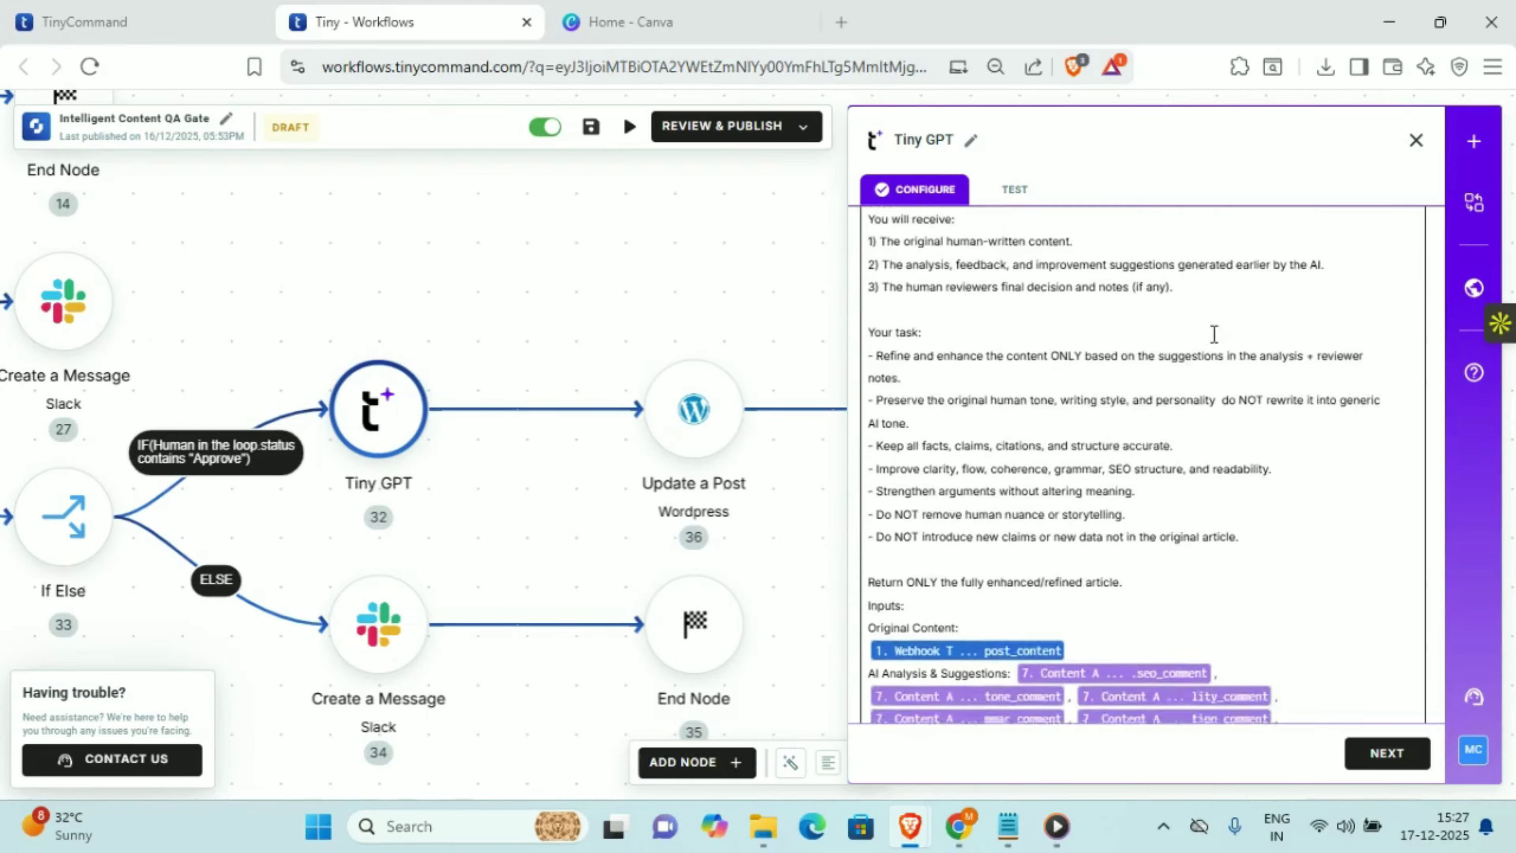
scroll(1171, 443, down, 3)
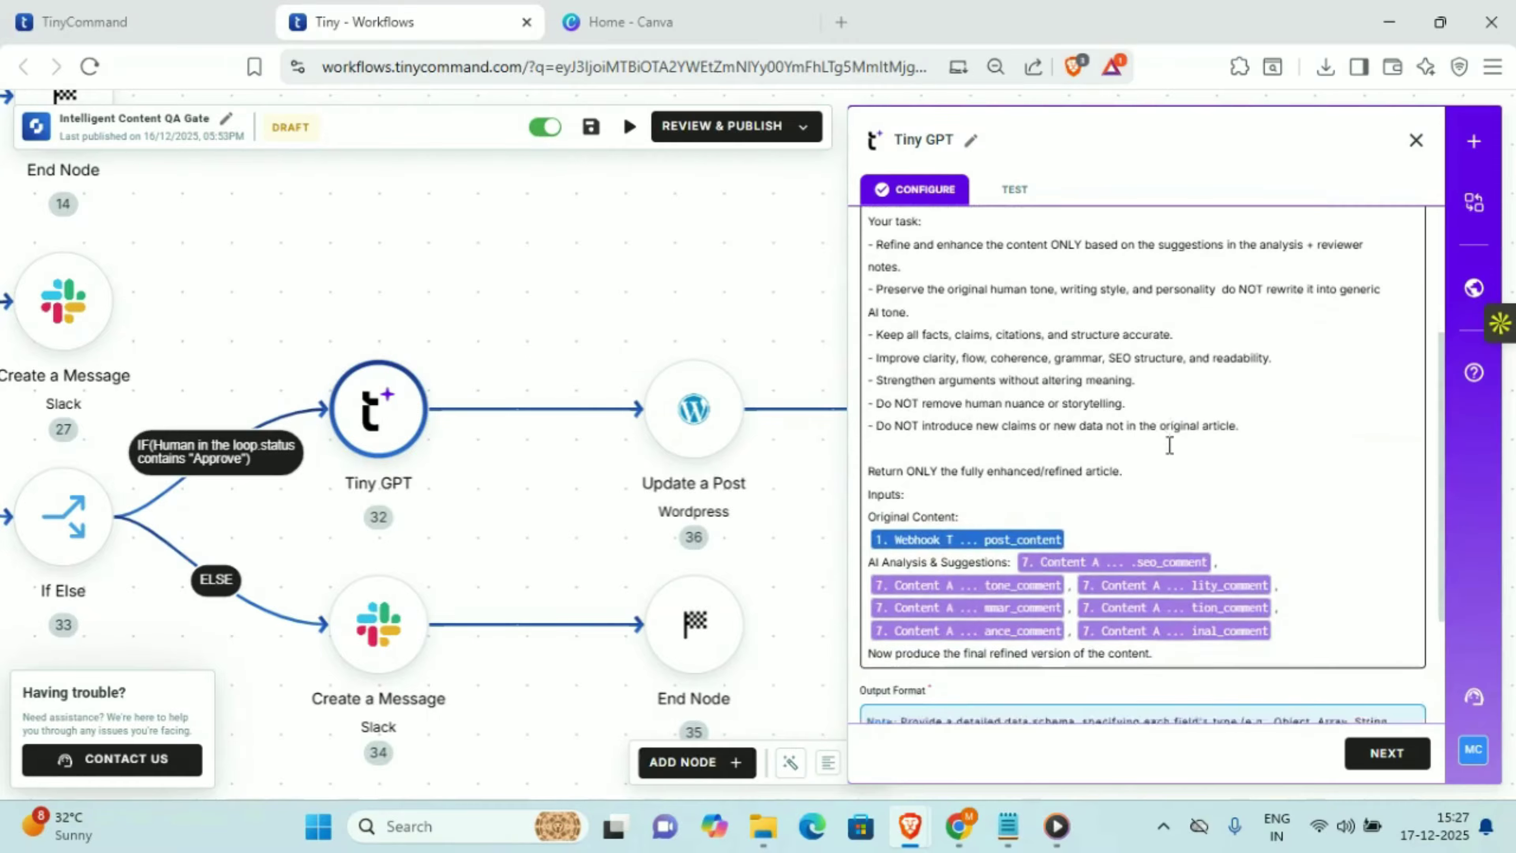
scroll(1373, 687, down, 1)
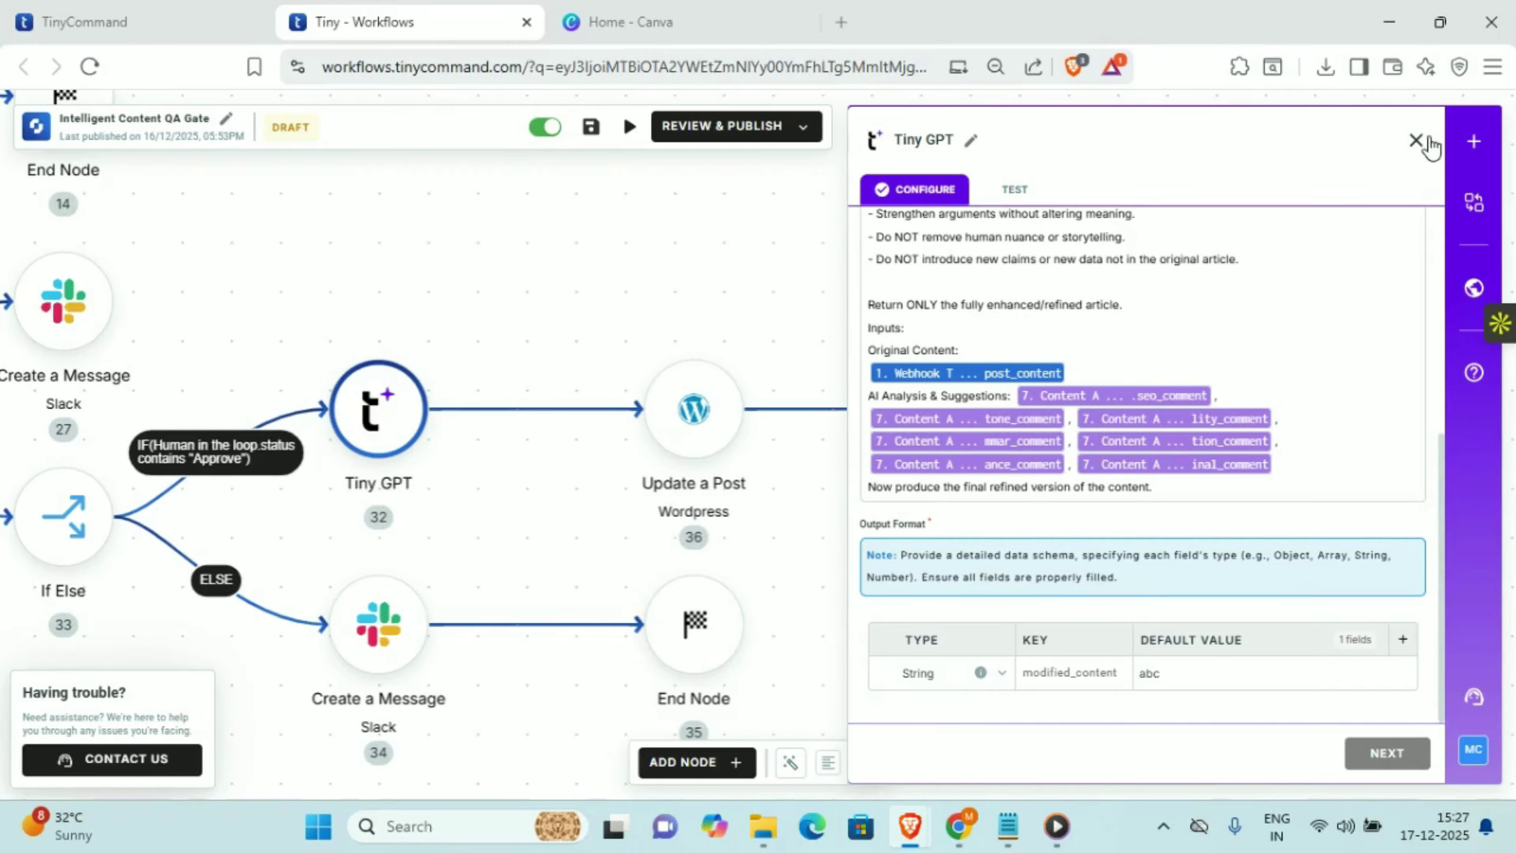
Review the field mapping of the WordPress Update a Post node and the text of the Slack completion message following it
click(680, 410)
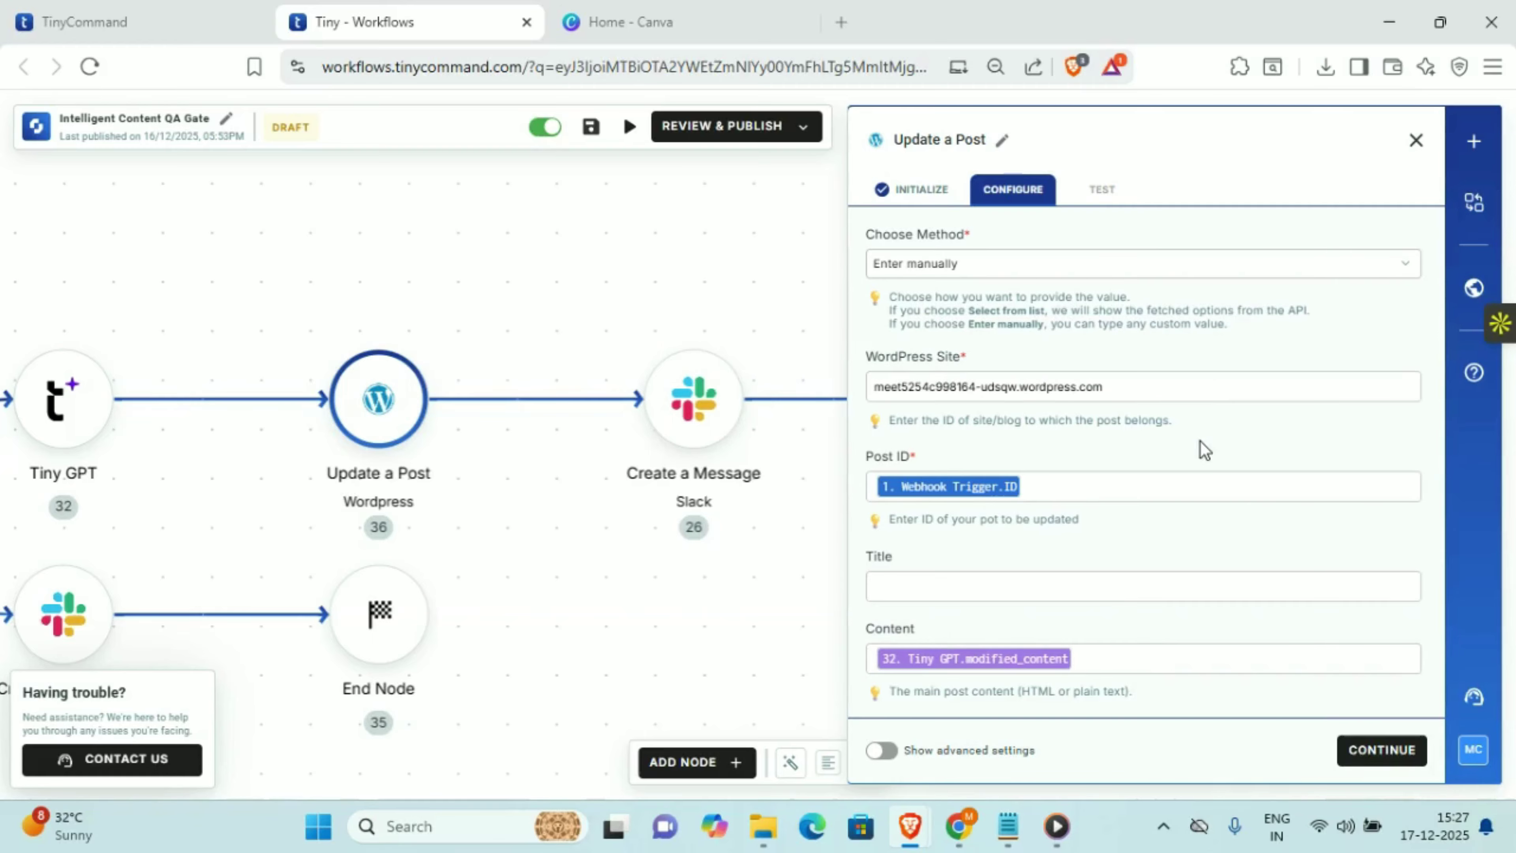
scroll(1200, 445, down, 2)
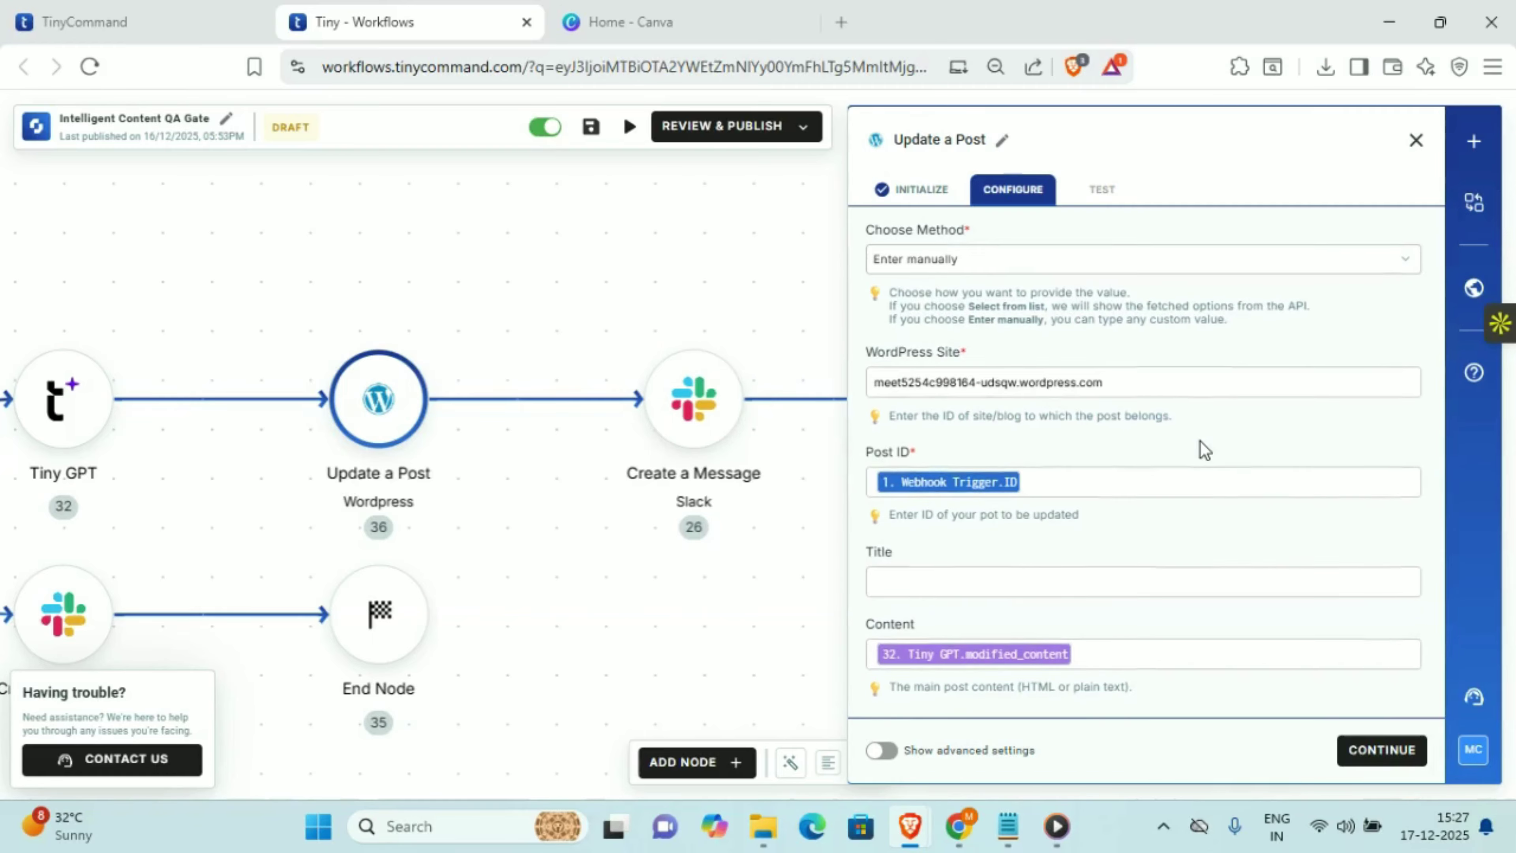
click(1374, 752)
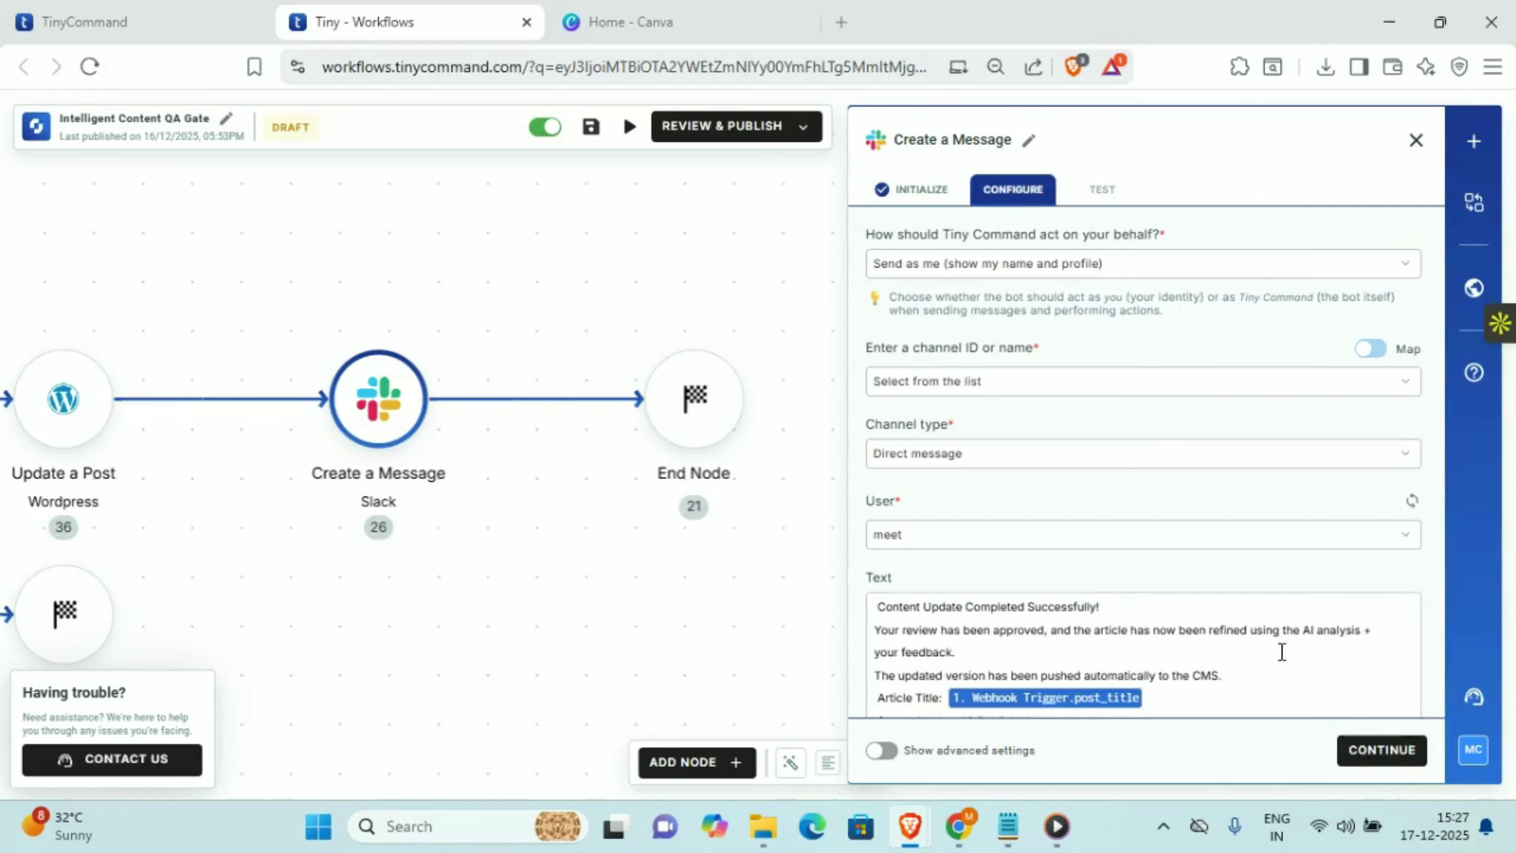
scroll(1204, 535, down, 2)
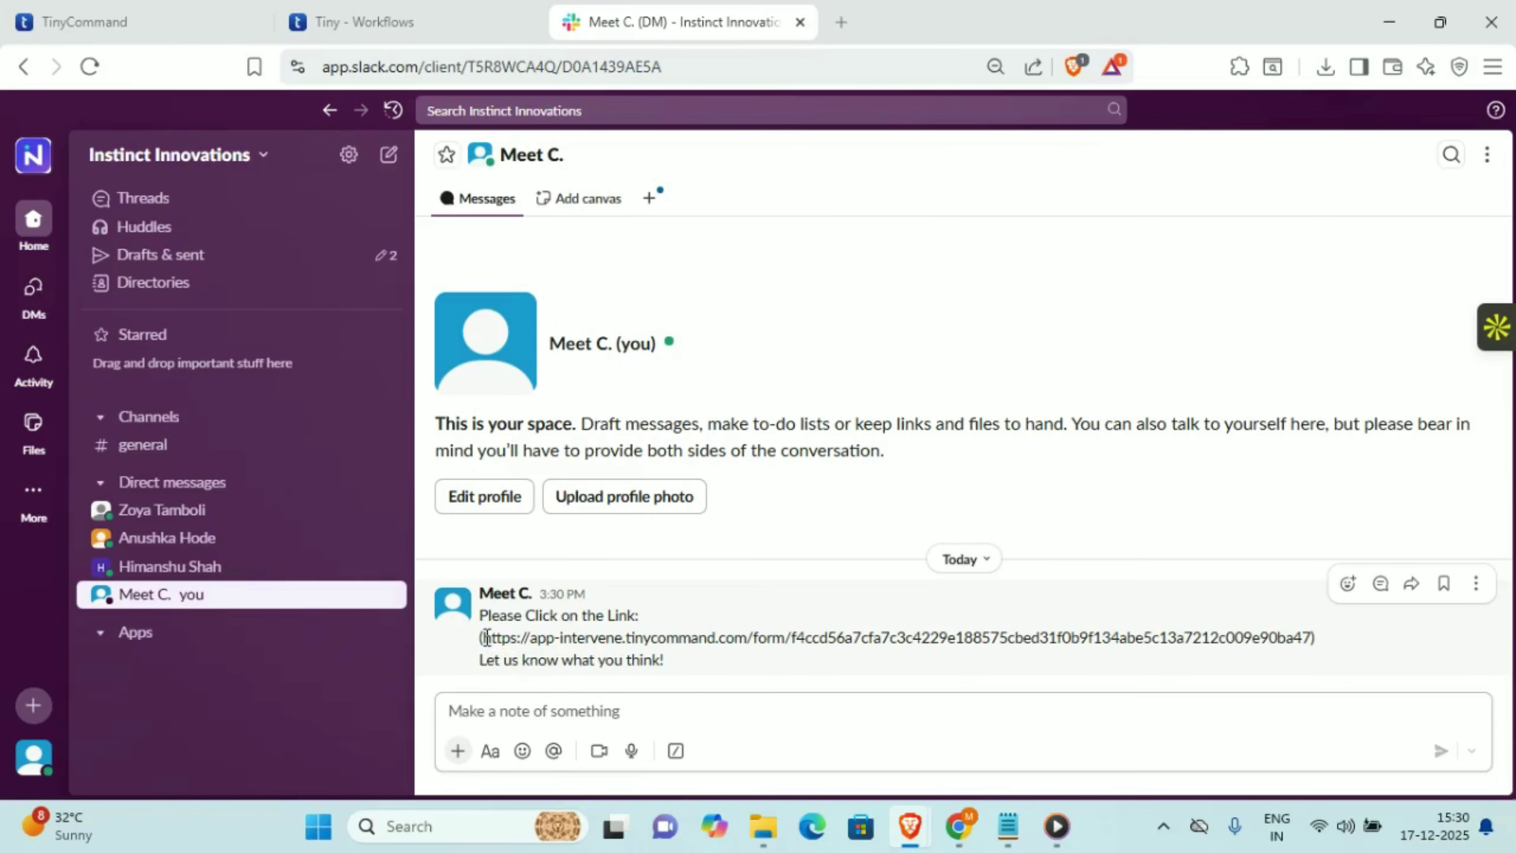
Open the human review form from the Slack message link and approve the blog post
click(486, 637)
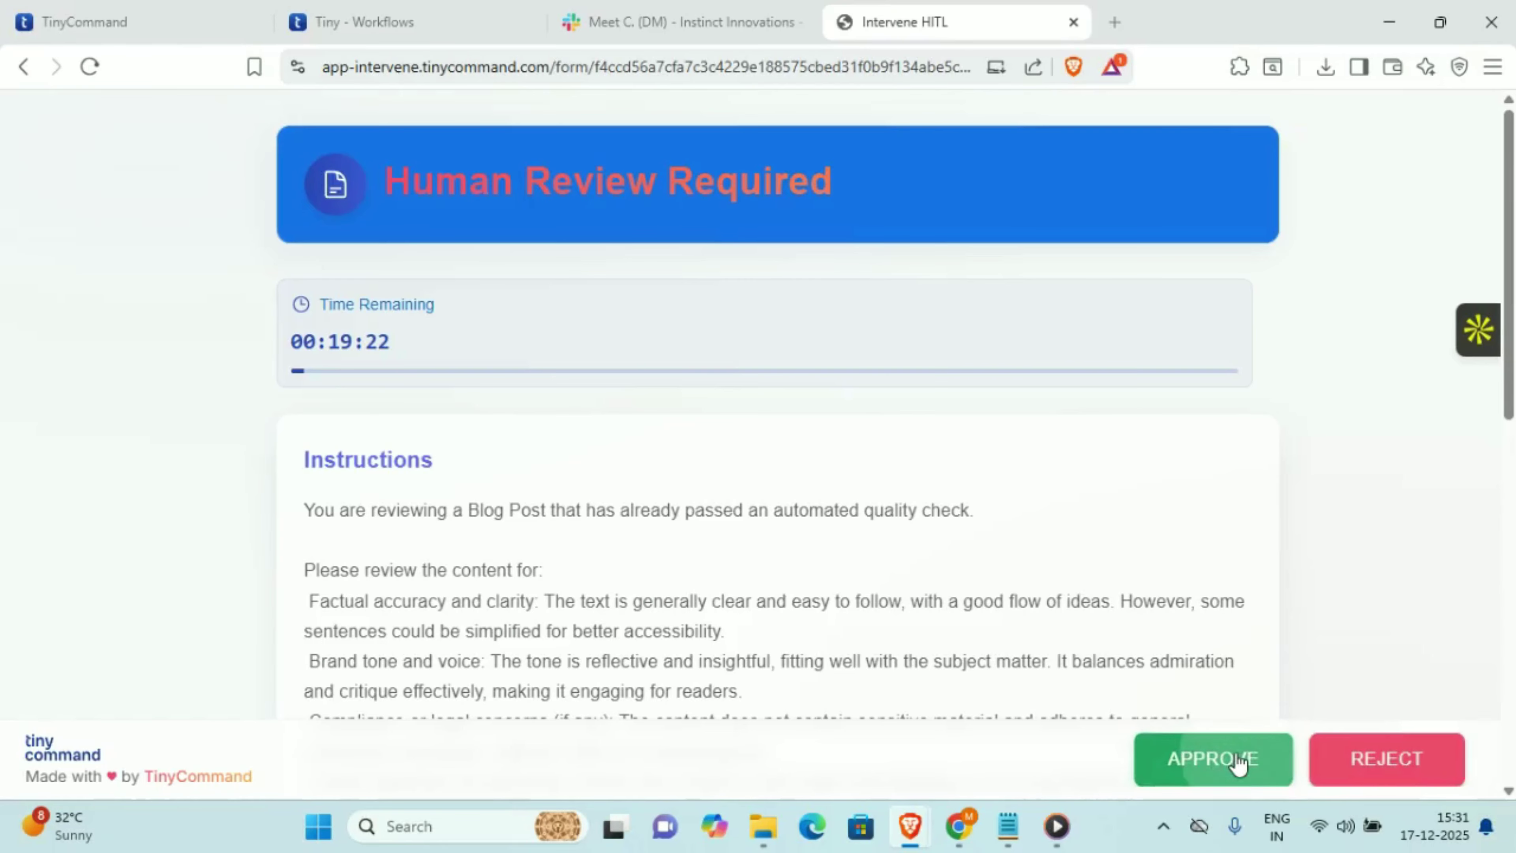
click(1242, 757)
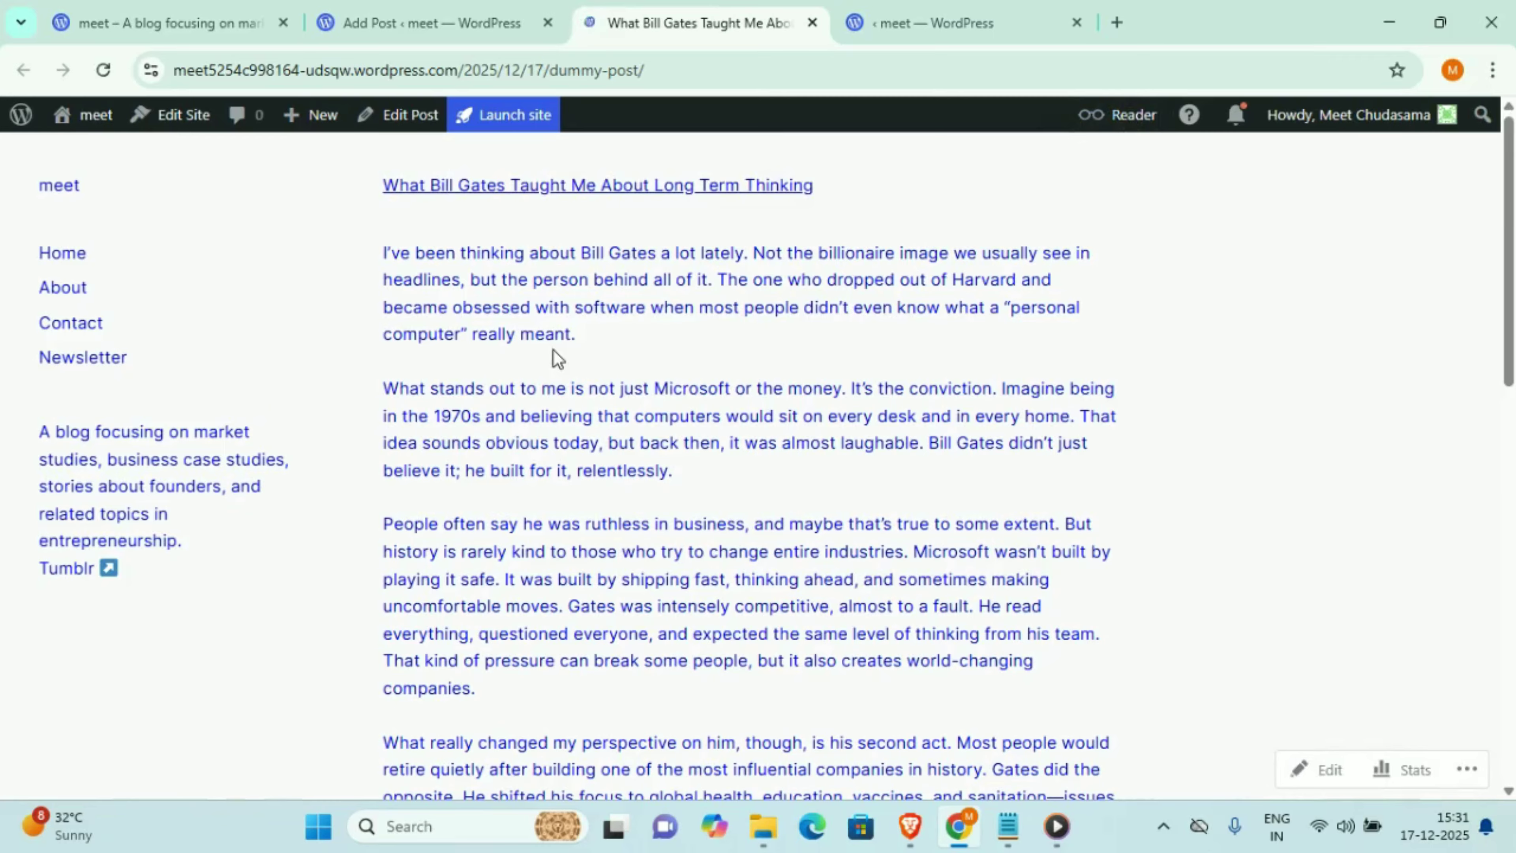
Read through the published WordPress post "What Bill Gates Taught Me About Long Term Thinking" in the other browser
scroll(561, 358, down, 2)
scroll(561, 350, down, 8)
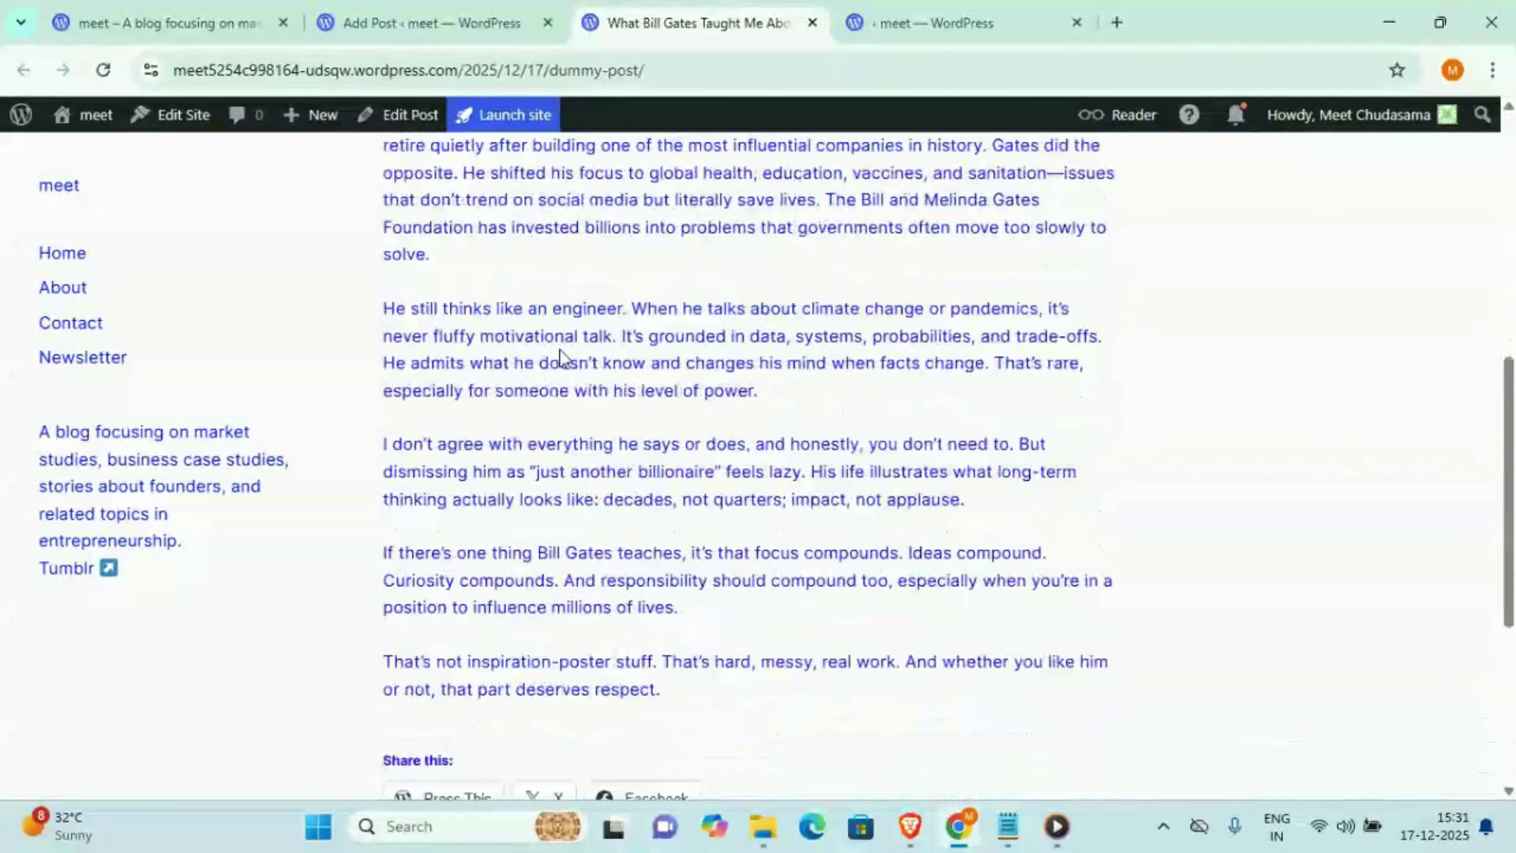
scroll(562, 351, up, 6)
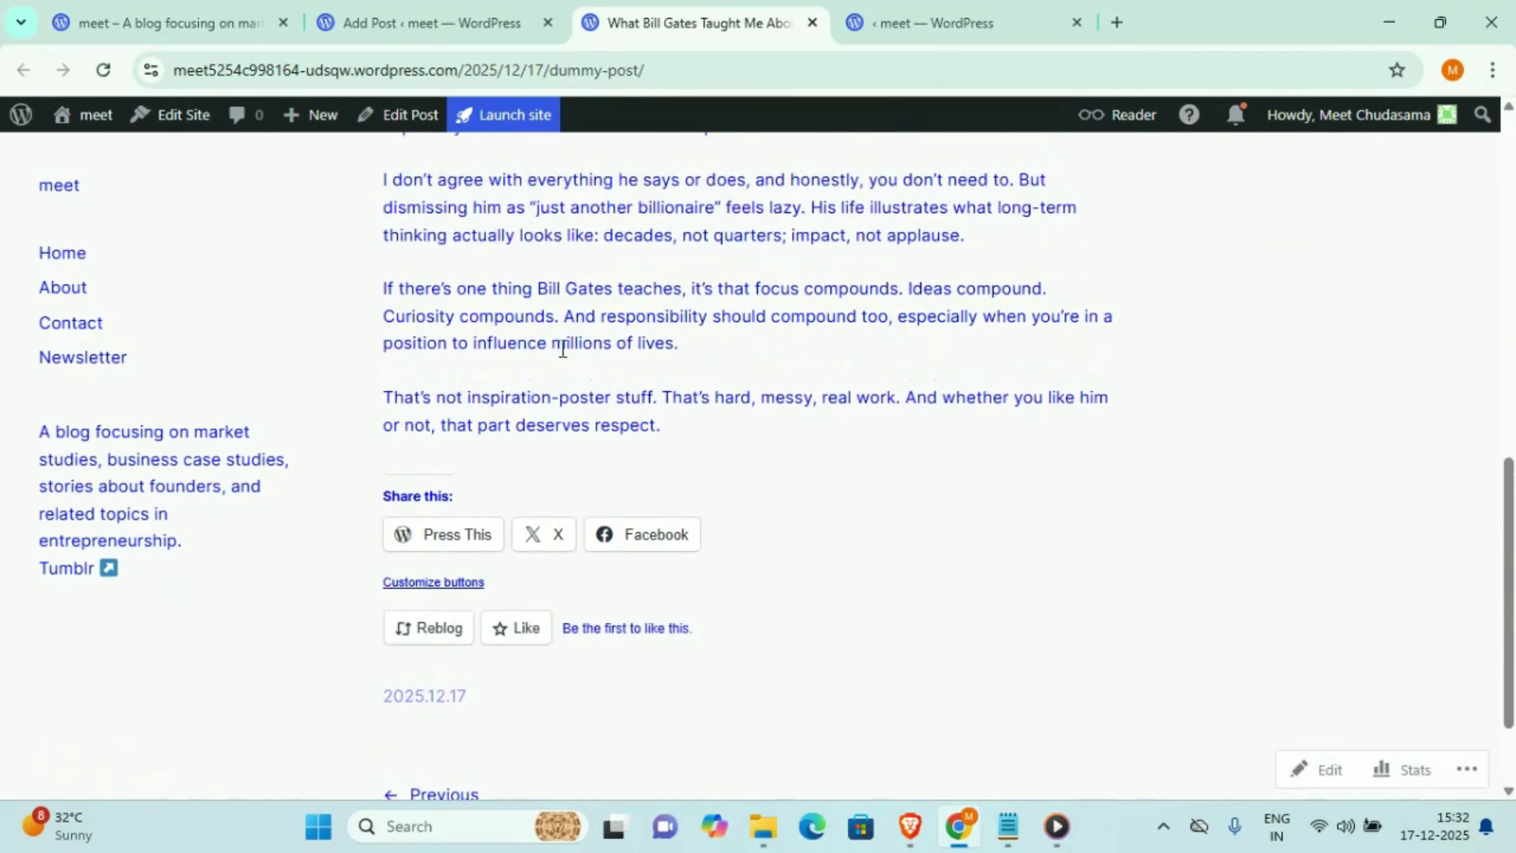